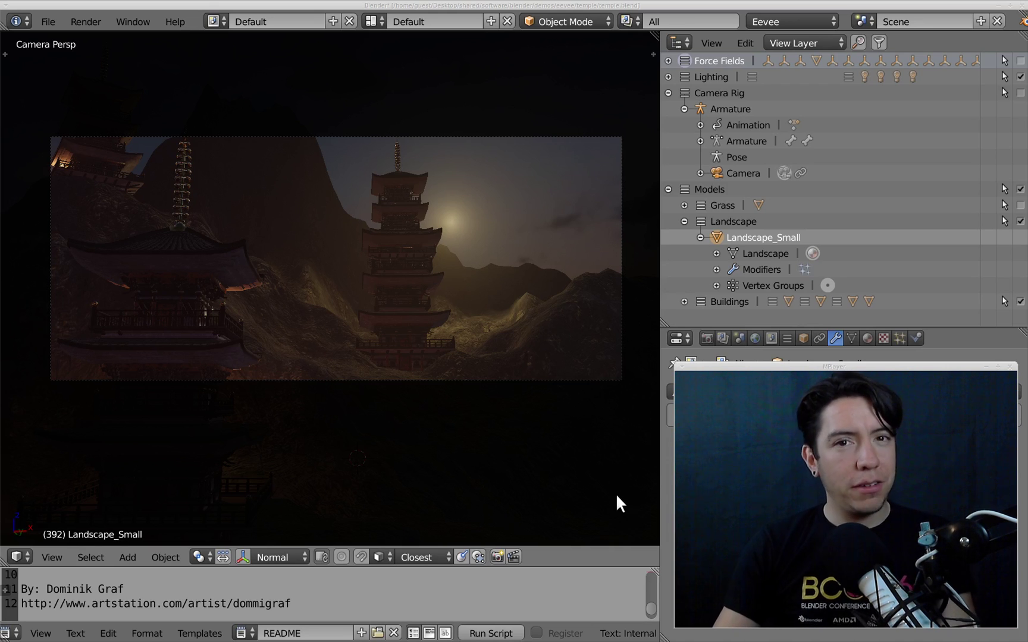
# - Bring Chrome forward and show the top of the View Layers and Collections blog post
pyautogui.hotkey('alt', 'Tab')
pyautogui.click(485, 309)
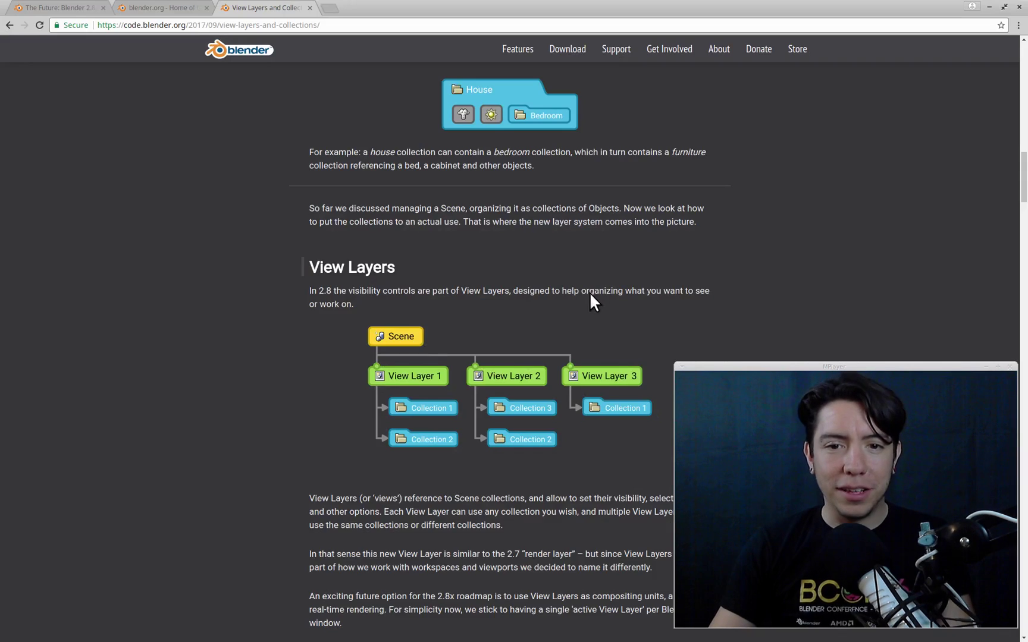
pyautogui.scroll(3, 625, 279)
pyautogui.scroll(15, 660, 270)
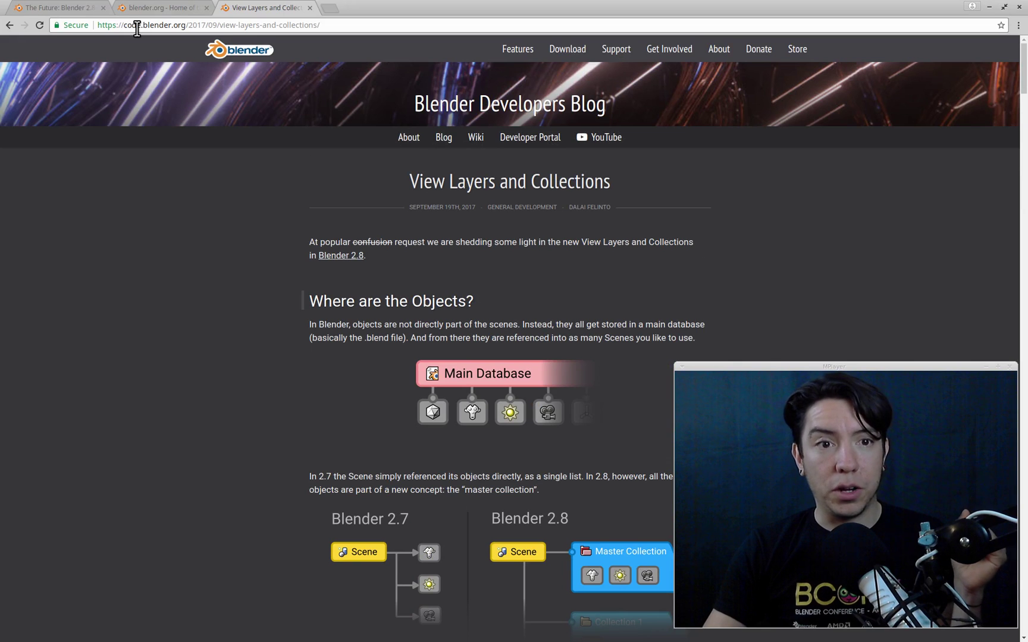
pyautogui.moveTo(417, 185)
pyautogui.mouseDown()
pyautogui.moveTo(624, 188)
pyautogui.moveTo(417, 184)
pyautogui.mouseUp()
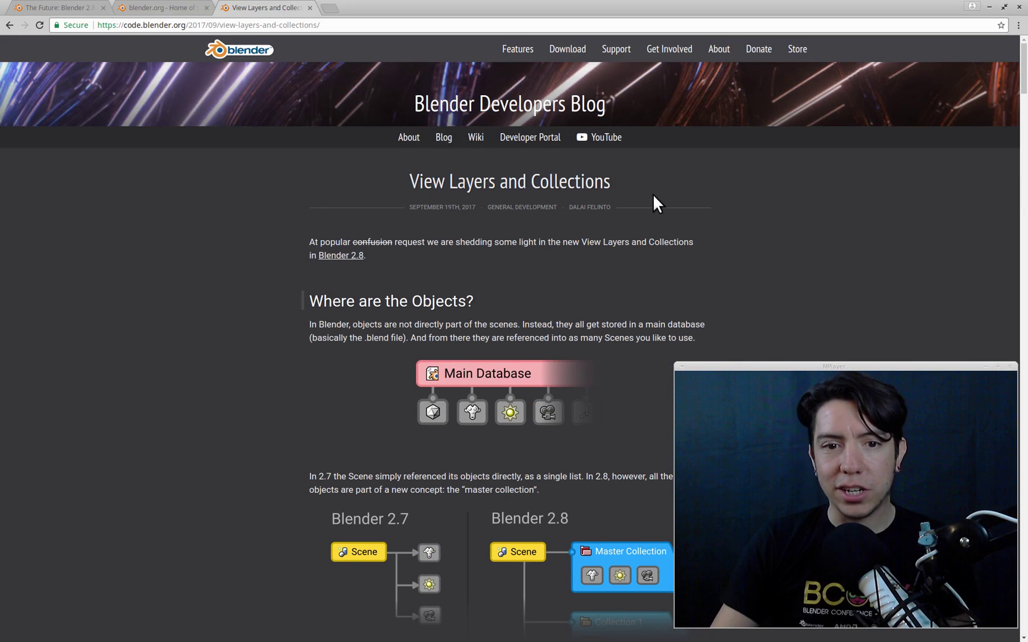
# - Scroll through the post's collections sections, then return to Blender
pyautogui.scroll(-10, 654, 196)
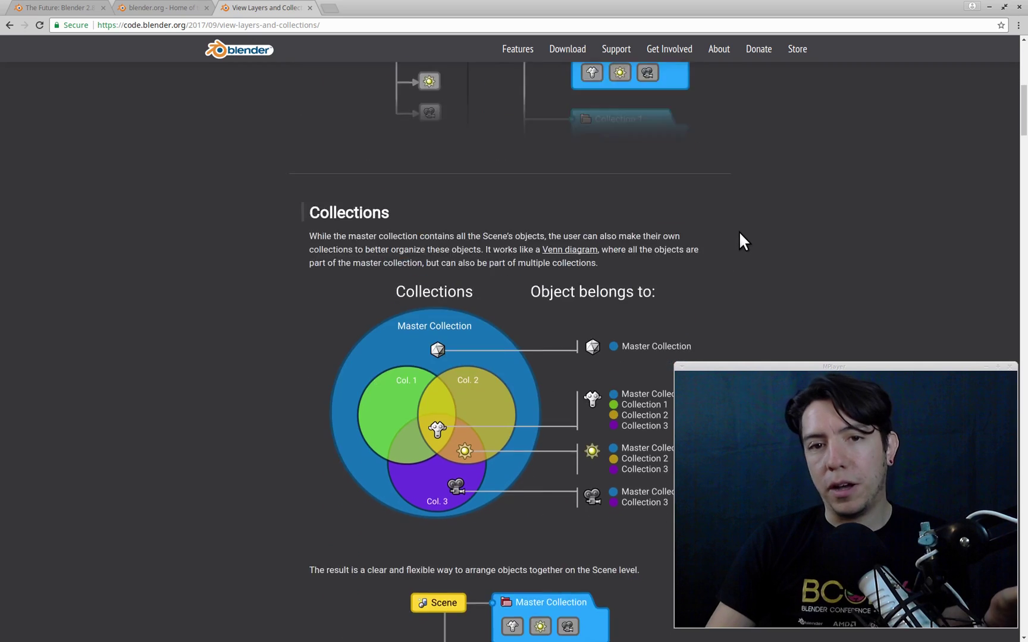
pyautogui.scroll(-6, 740, 233)
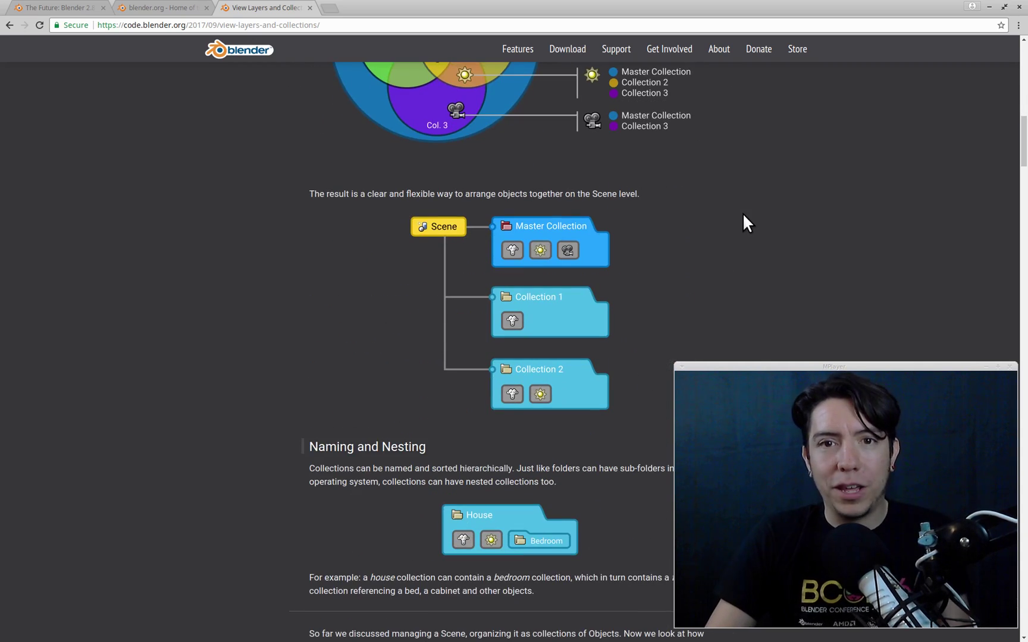
pyautogui.scroll(15, 714, 205)
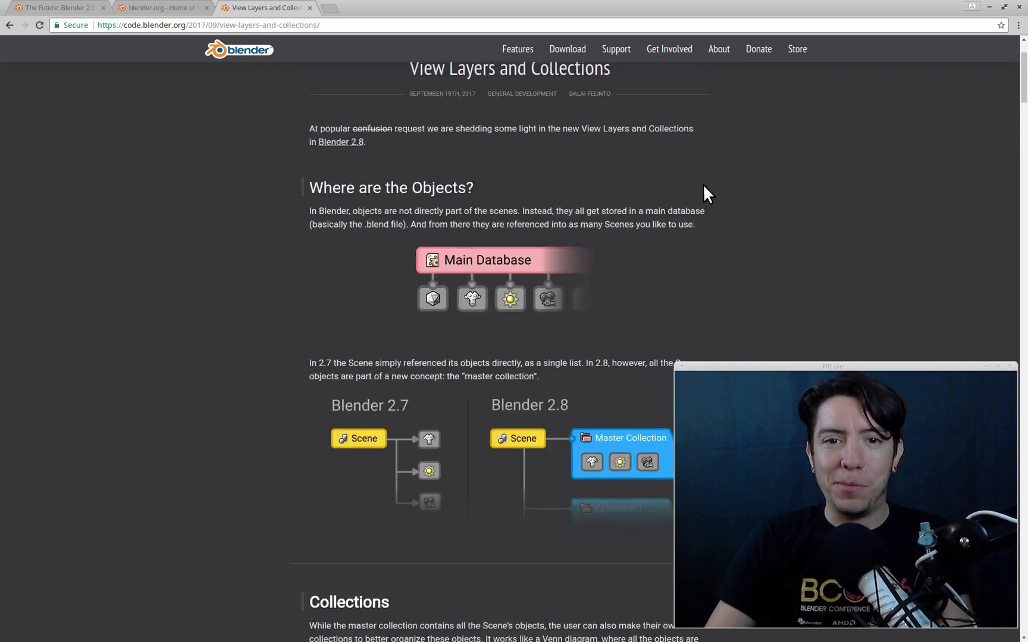
pyautogui.hotkey('alt', 'Tab')
pyautogui.hotkey('alt', 'Tab')
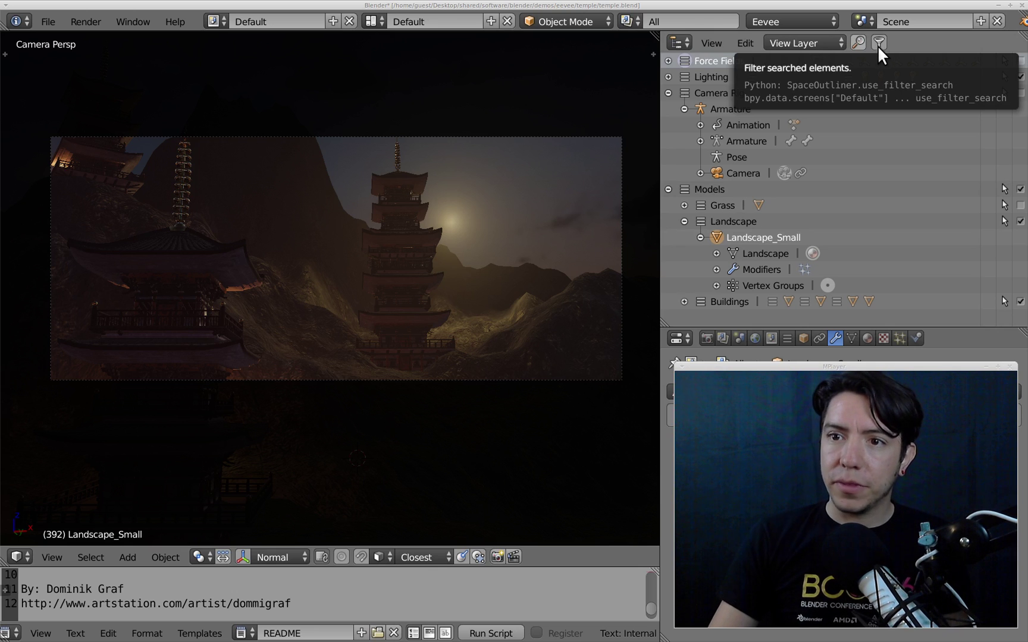
pyautogui.click(857, 43)
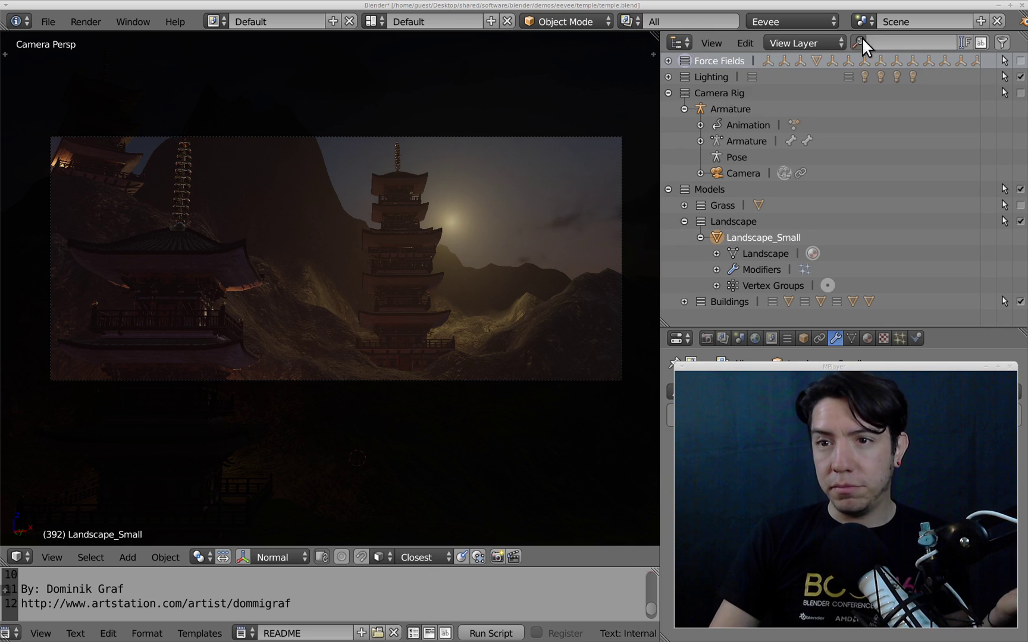
pyautogui.write('Stey')
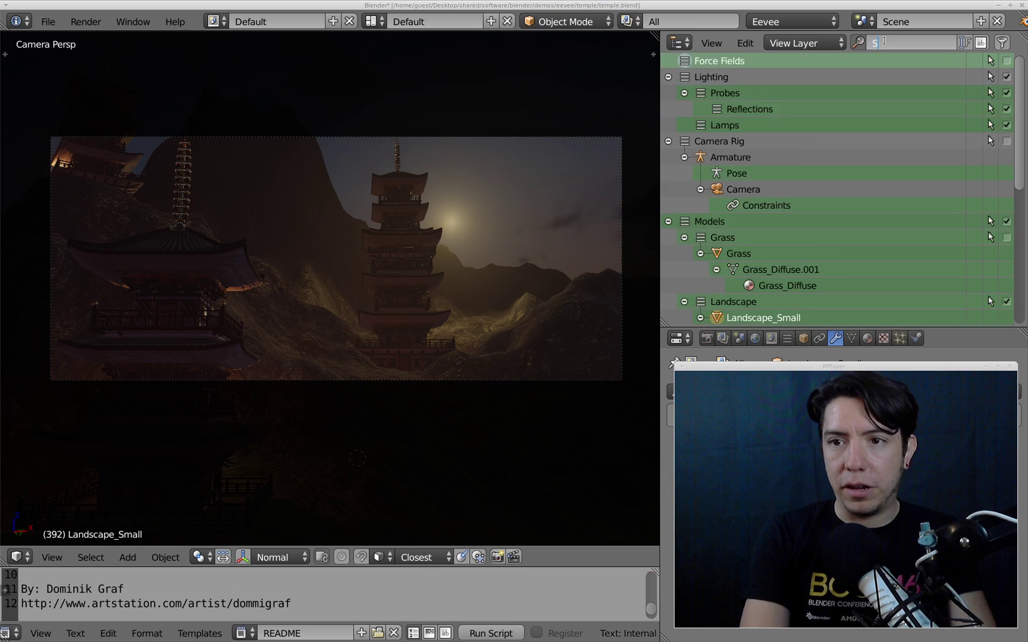
pyautogui.press('BackSpace')
pyautogui.press('BackSpace')
pyautogui.write('or')
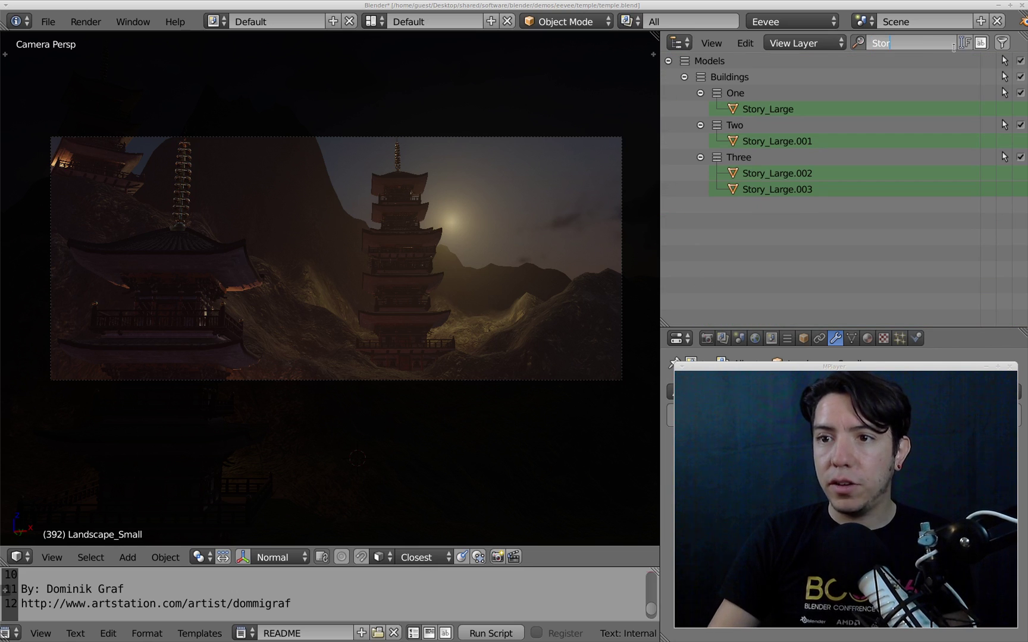
pyautogui.press('Escape')
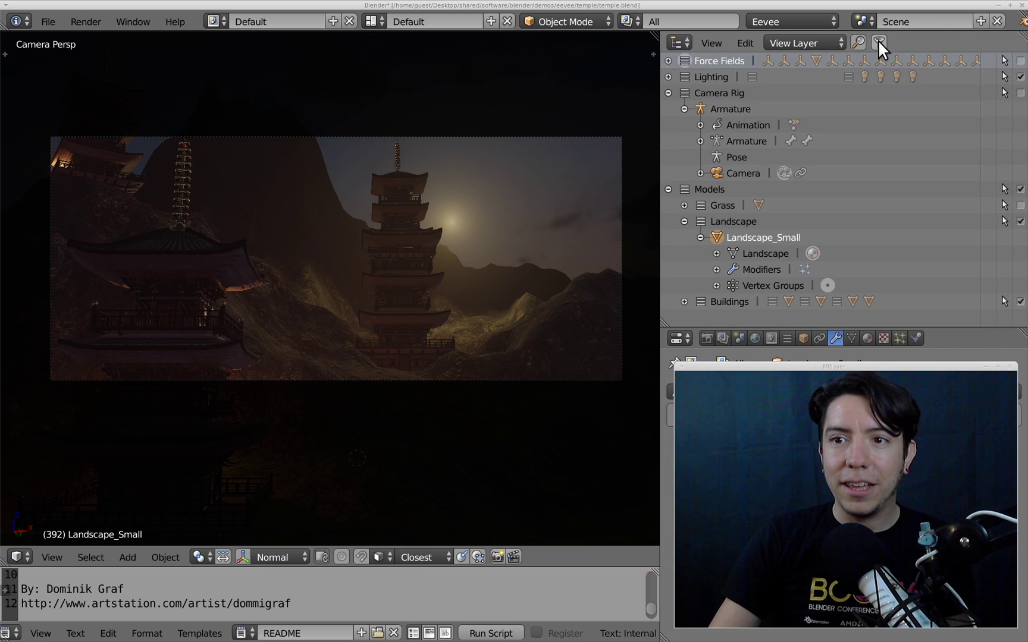
pyautogui.click(879, 43)
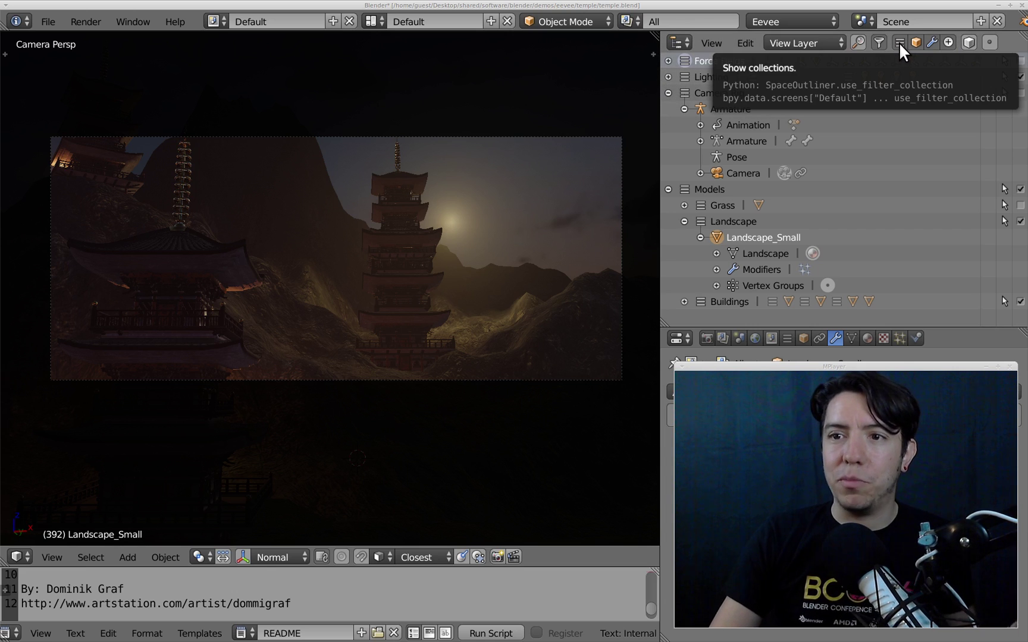
# - Turn off the Outliner's collections filter so Armature, Empty.002 and Field list flat
pyautogui.click(900, 43)
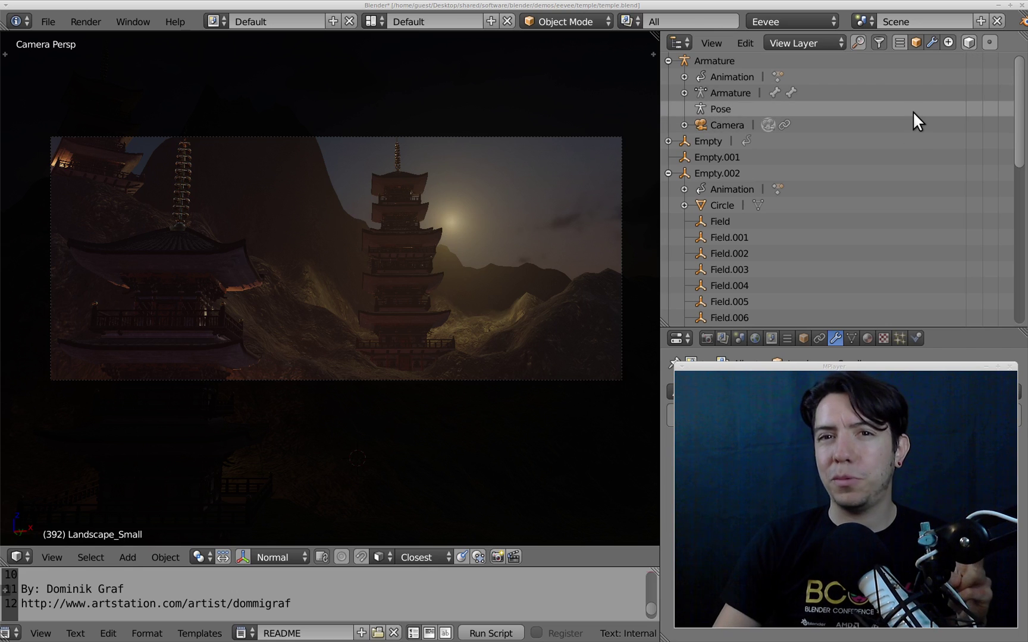
# - Restore collections, expand Lighting and Probes with objects hidden, then show objects without their contents
pyautogui.click(900, 42)
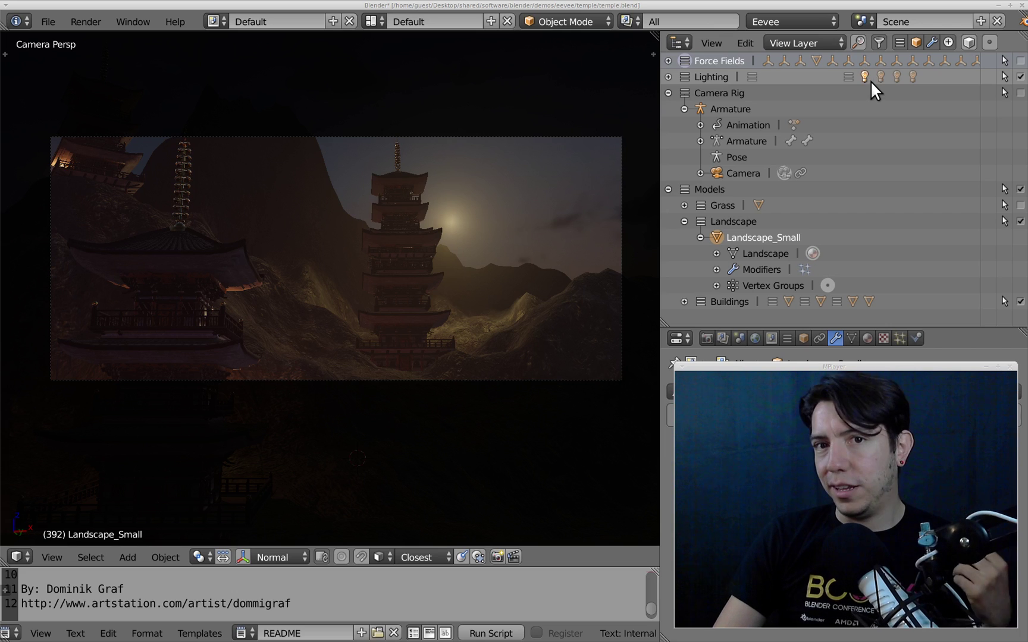
pyautogui.click(916, 43)
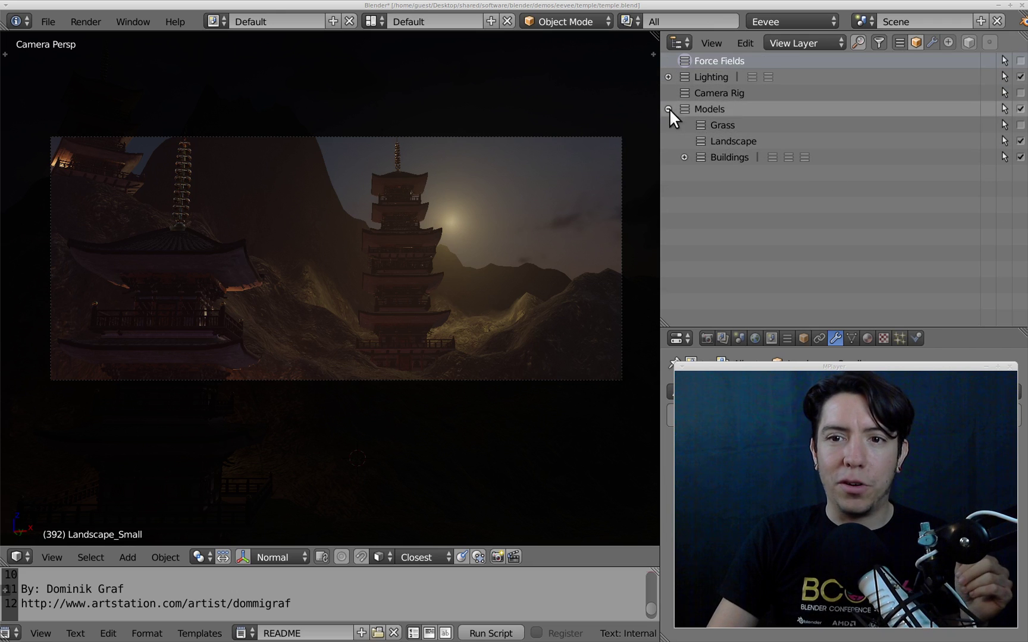
pyautogui.click(668, 76)
pyautogui.click(684, 92)
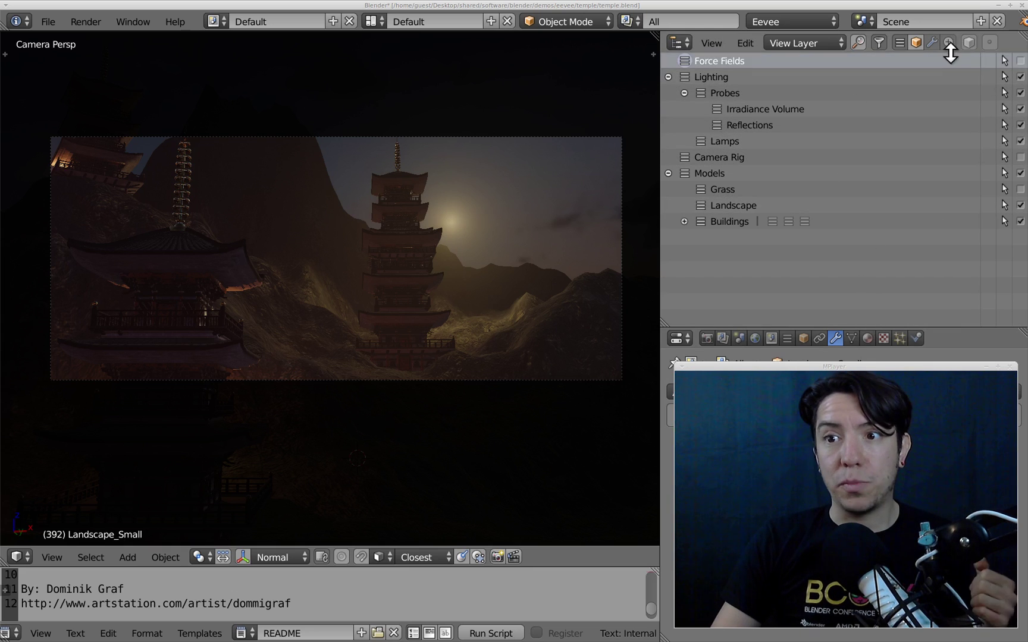
pyautogui.click(916, 40)
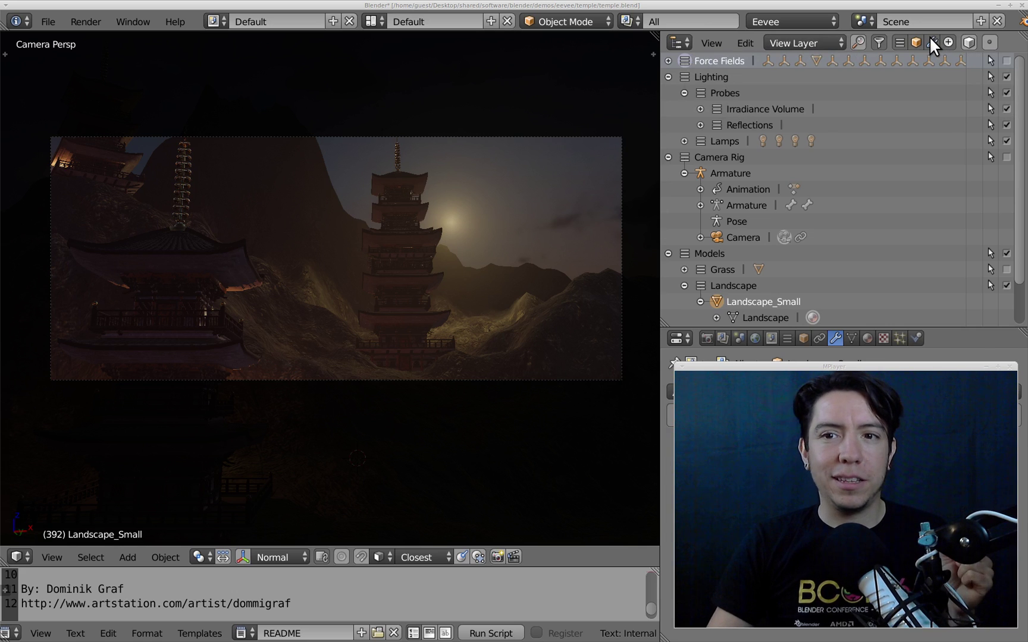
pyautogui.click(931, 38)
# - Expand the Grass and Force Fields collections and turn object contents back on
pyautogui.click(931, 38)
pyautogui.click(931, 38)
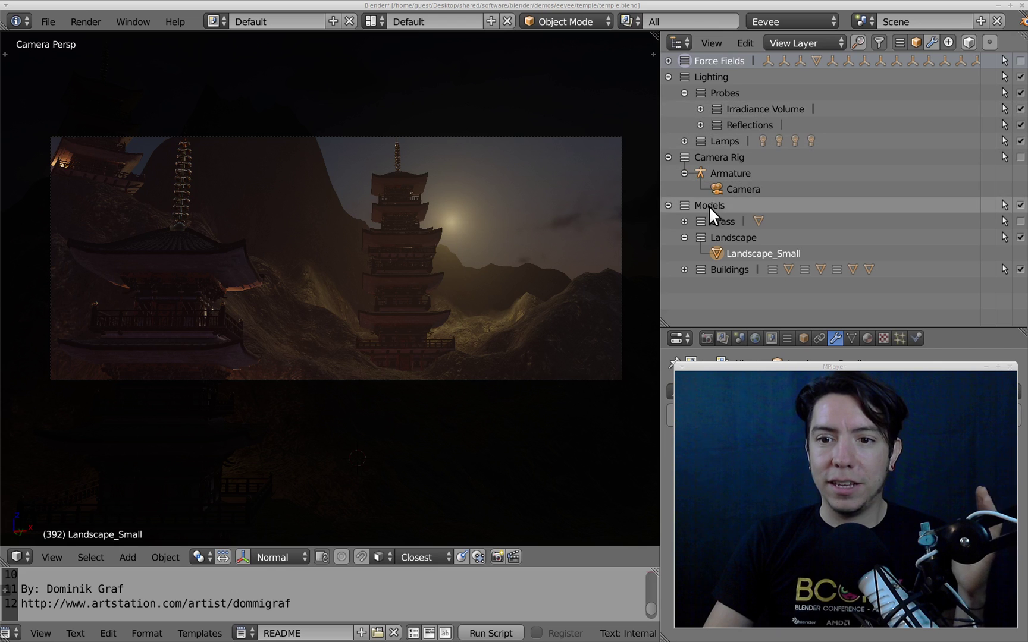
pyautogui.click(684, 221)
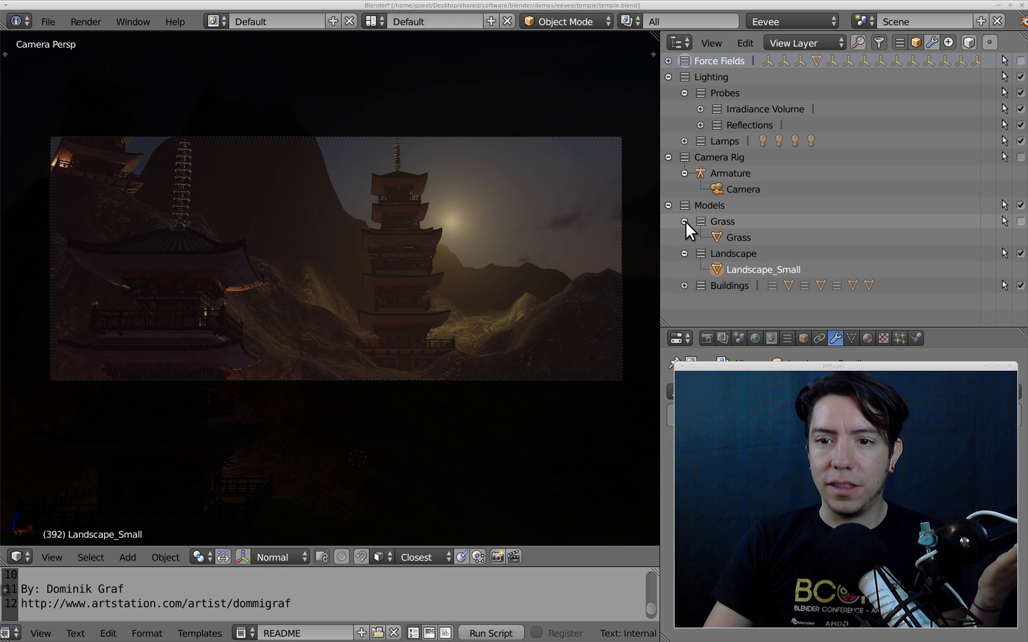
pyautogui.click(668, 61)
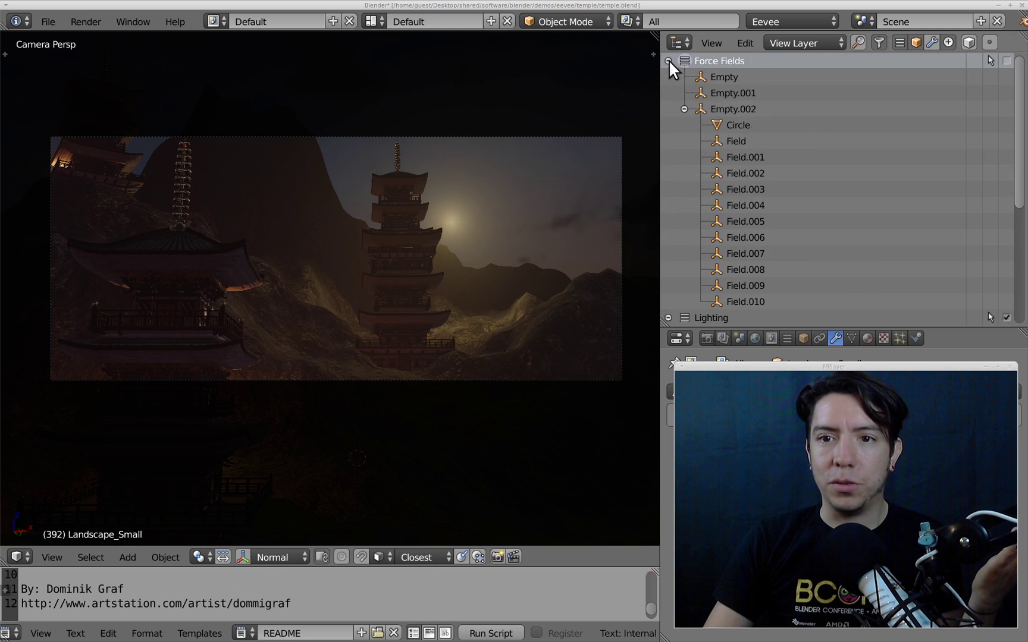
pyautogui.click(932, 43)
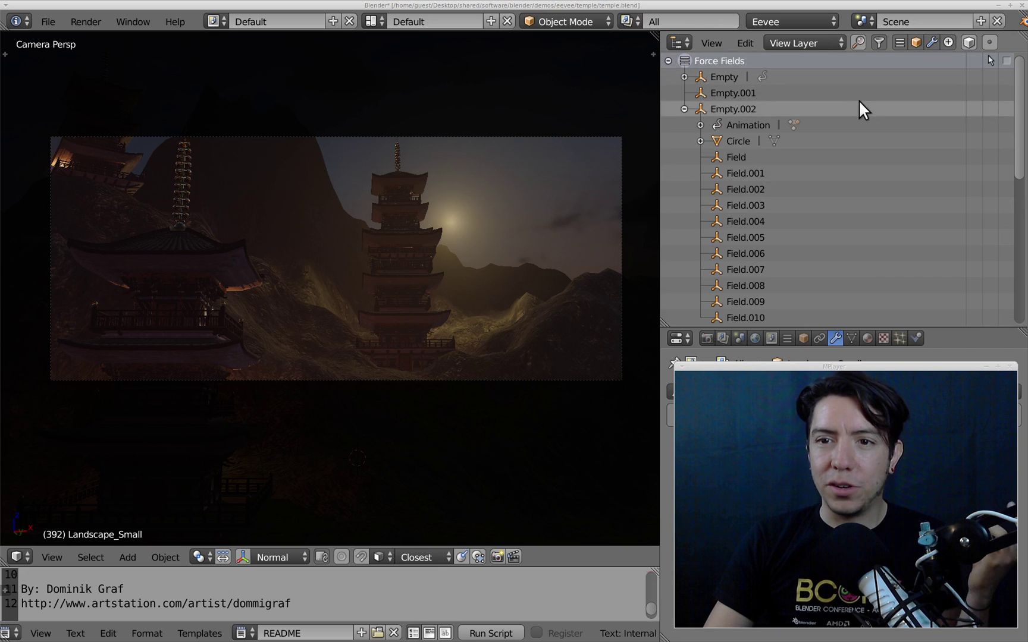
pyautogui.scroll(-10, 797, 149)
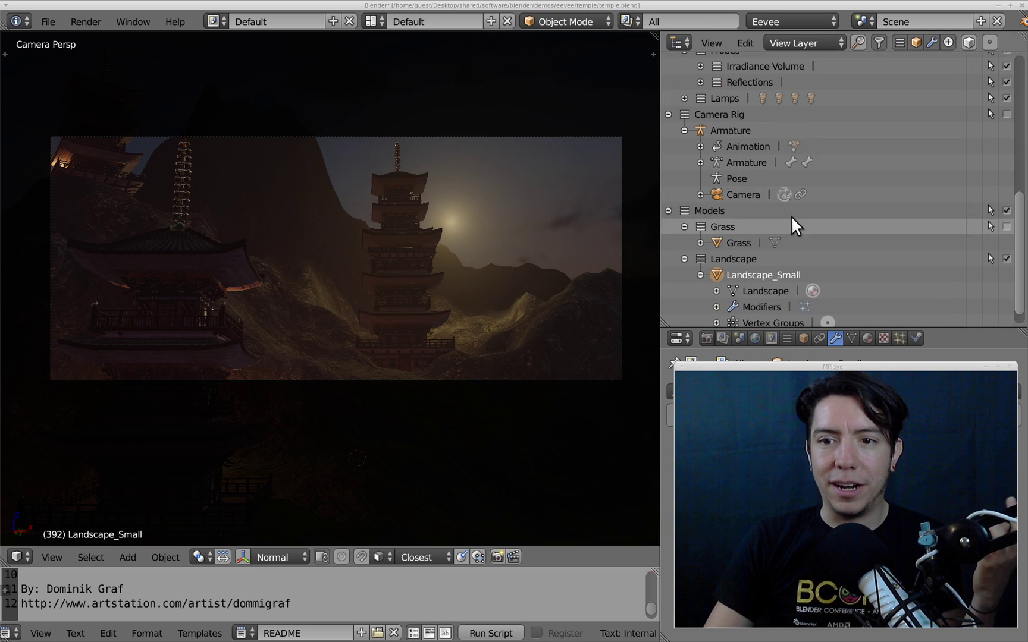
# - Expand Camera to its Track To constraint, then hide object contents and child objects
pyautogui.click(700, 195)
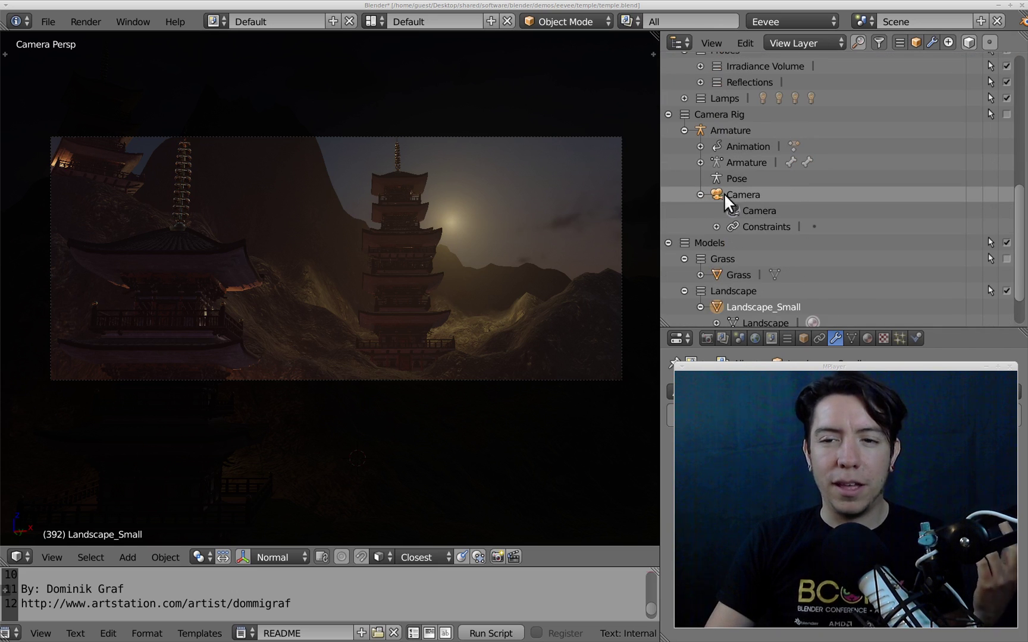
pyautogui.click(717, 226)
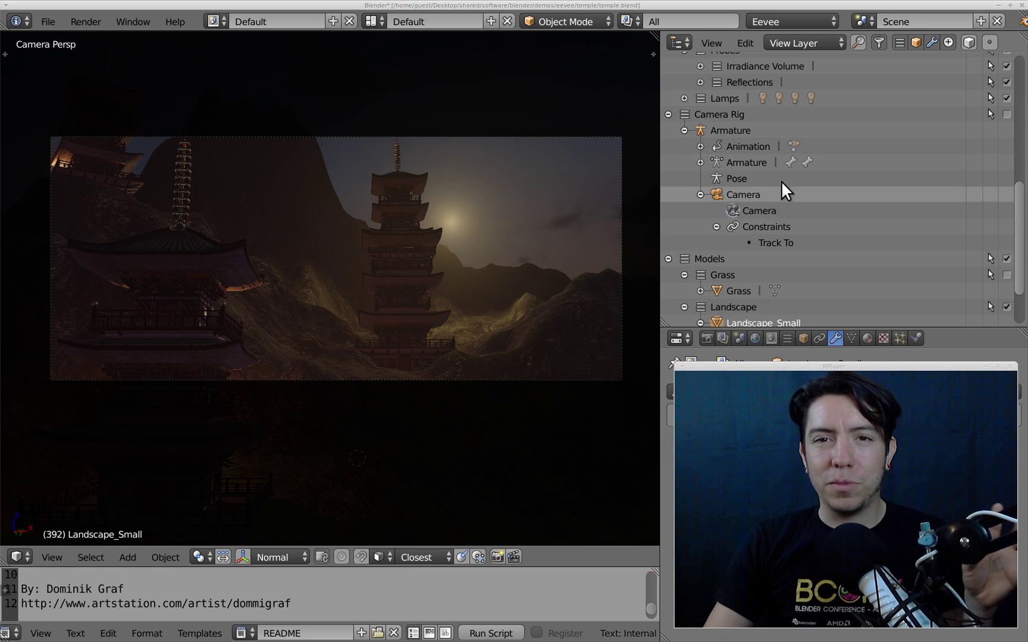
pyautogui.click(931, 40)
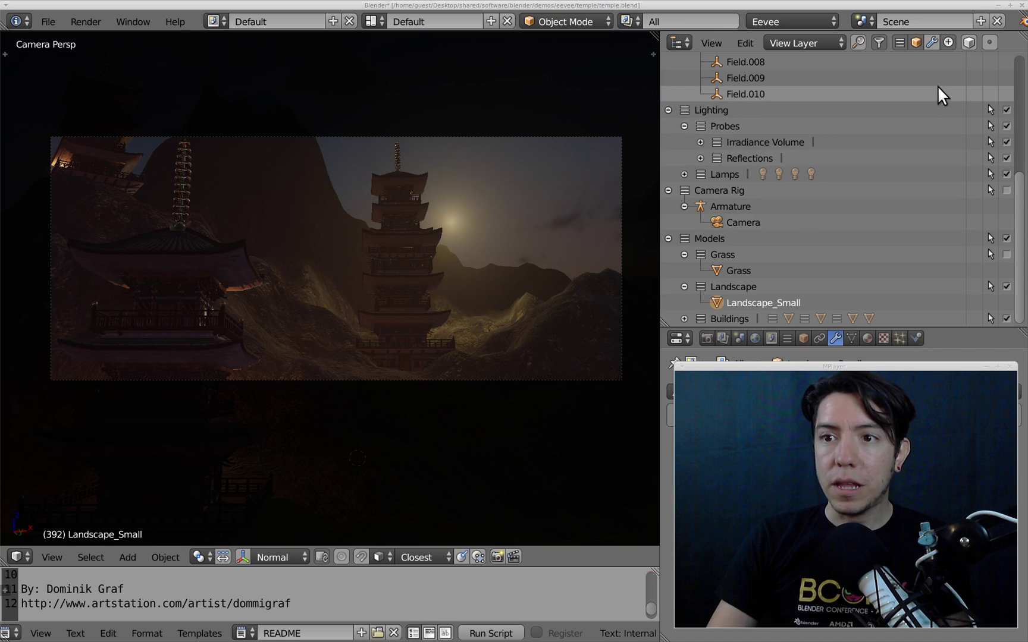
pyautogui.click(947, 42)
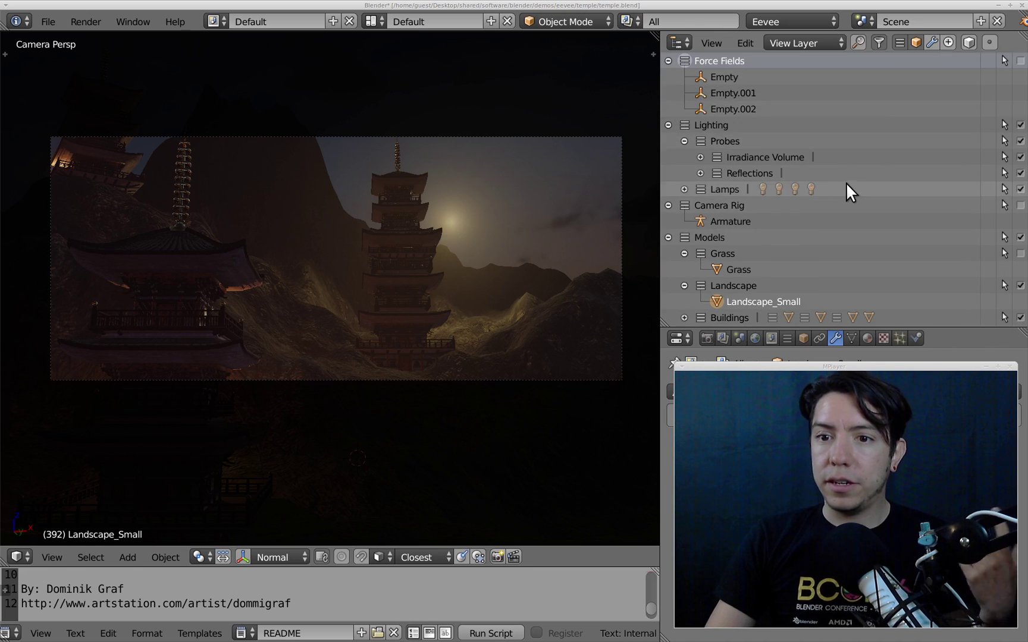
# - Re-enable child objects and reveal the Outliner's per-object-type filter options
pyautogui.click(948, 42)
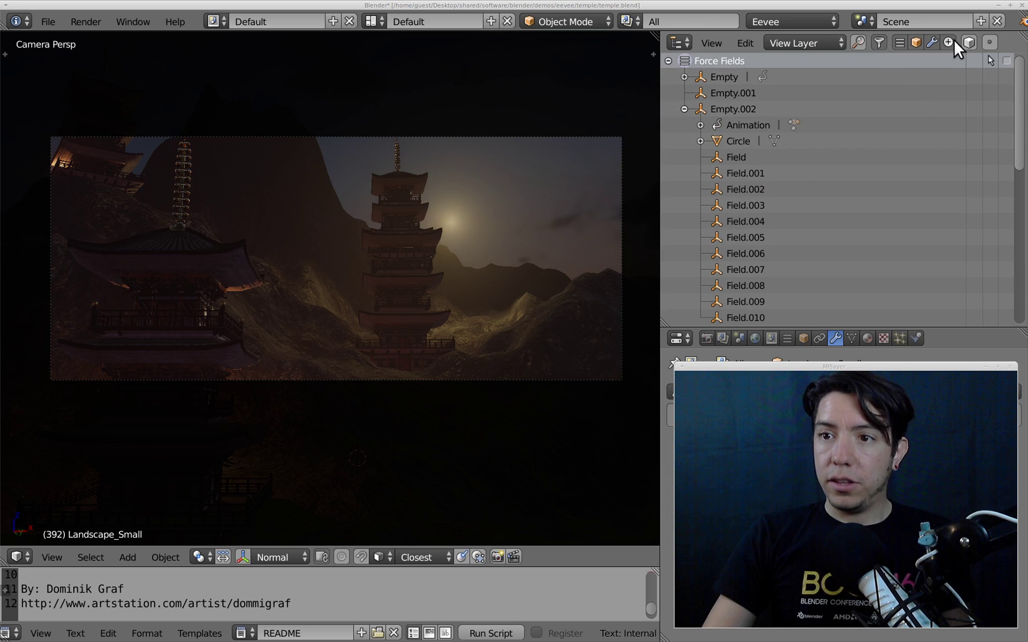
pyautogui.scroll(-2, 850, 41)
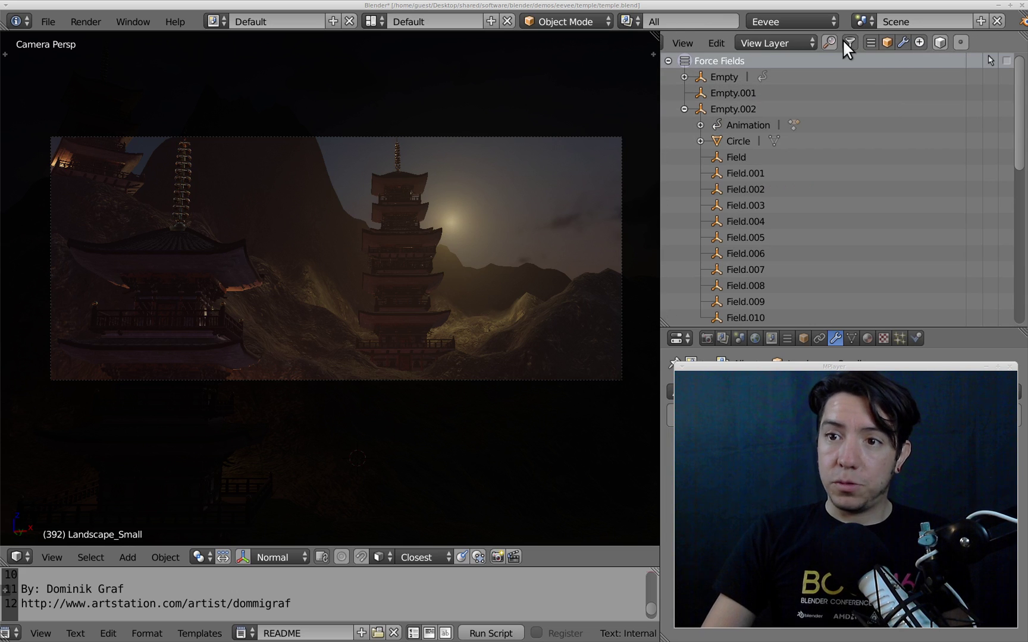
pyautogui.click(940, 41)
pyautogui.scroll(-5, 815, 43)
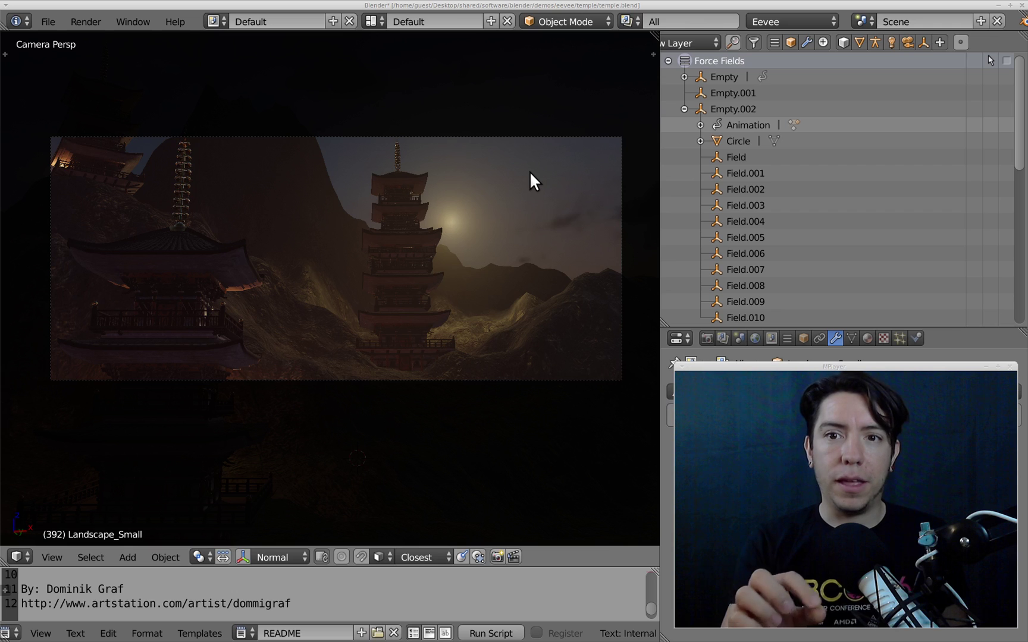
pyautogui.scroll(3, 730, 39)
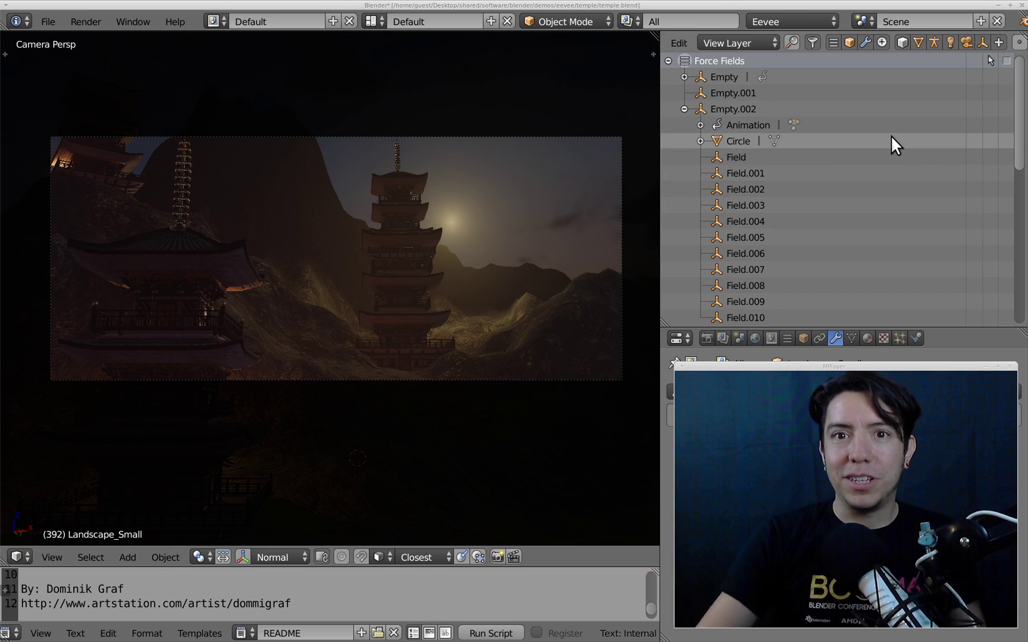
pyautogui.scroll(-2, 904, 37)
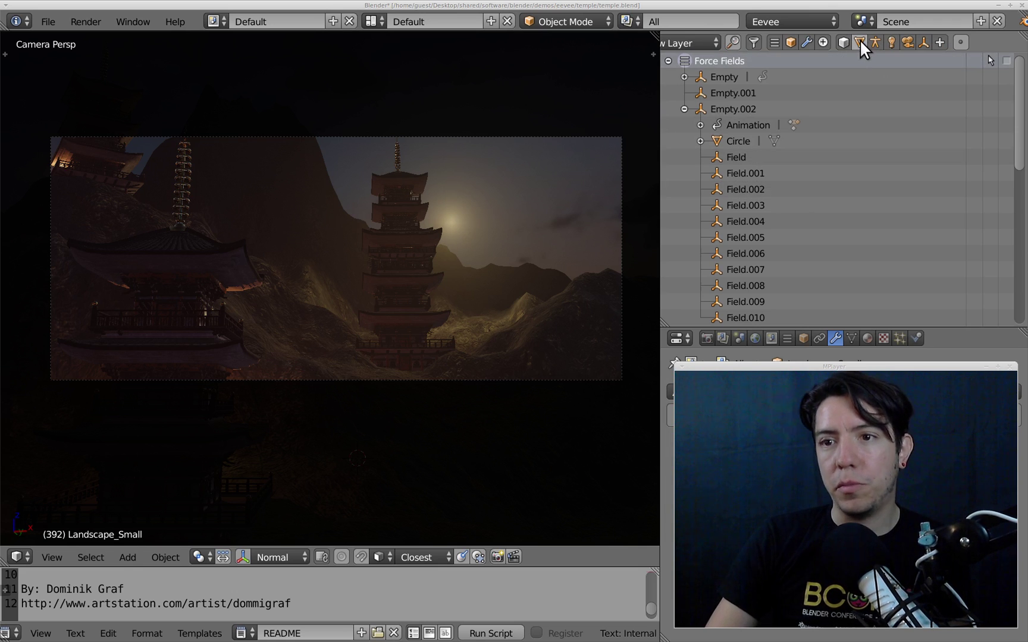
pyautogui.scroll(-8, 857, 191)
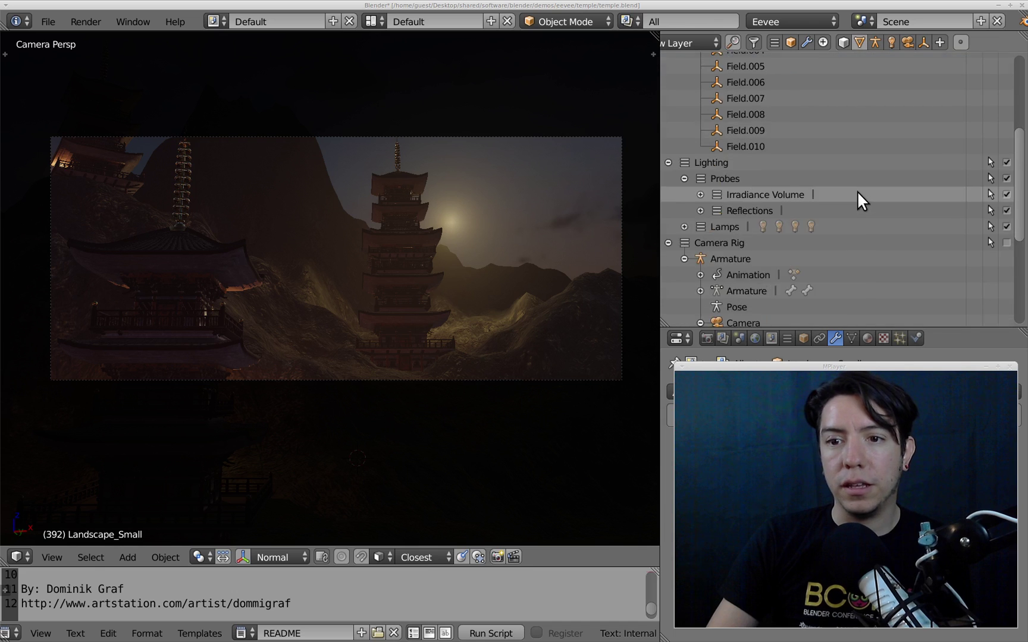
# - Hide armatures and empties, expand Lamps, flatten the list without collections, and hide light probes
pyautogui.click(875, 43)
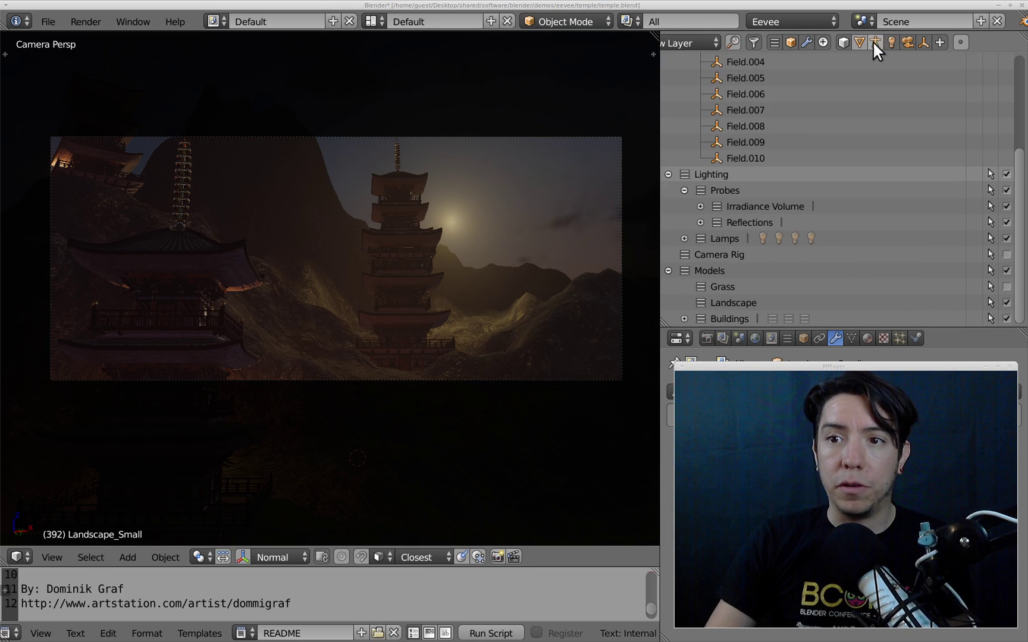
pyautogui.scroll(5, 897, 124)
pyautogui.click(924, 42)
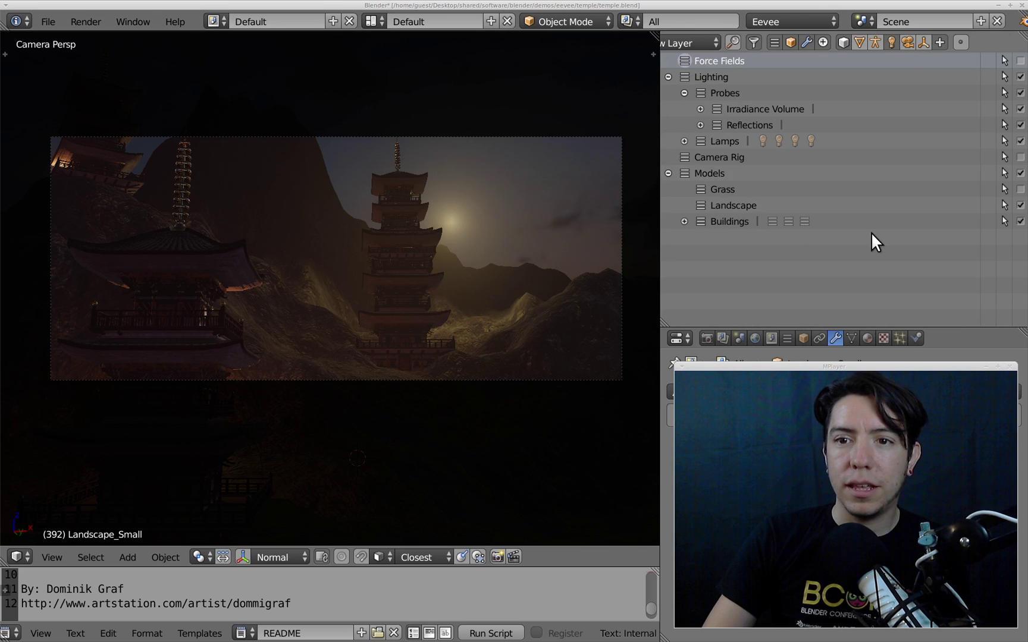
pyautogui.click(685, 141)
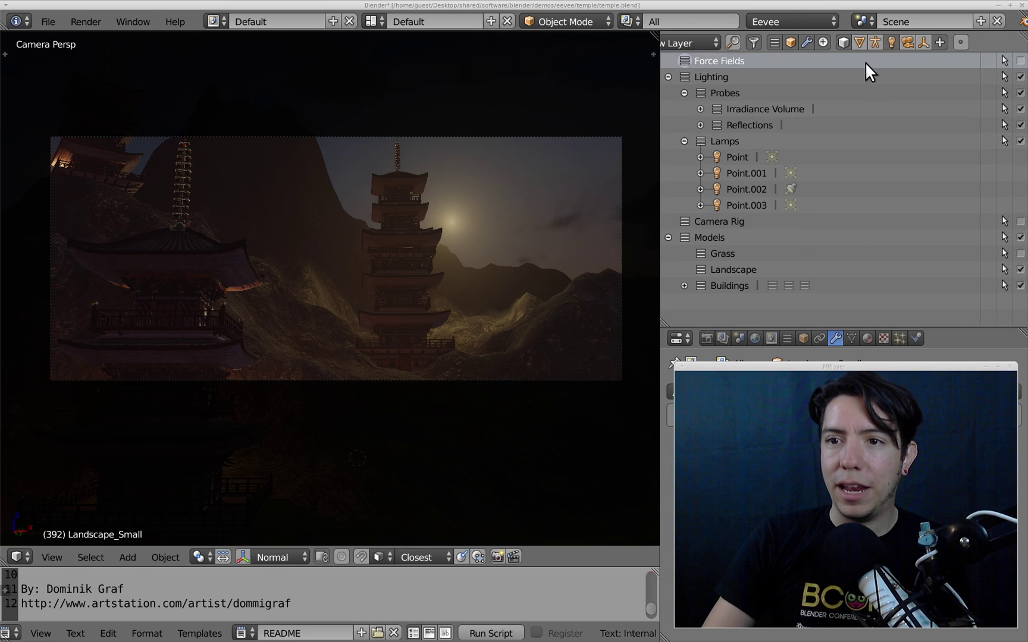
pyautogui.click(773, 41)
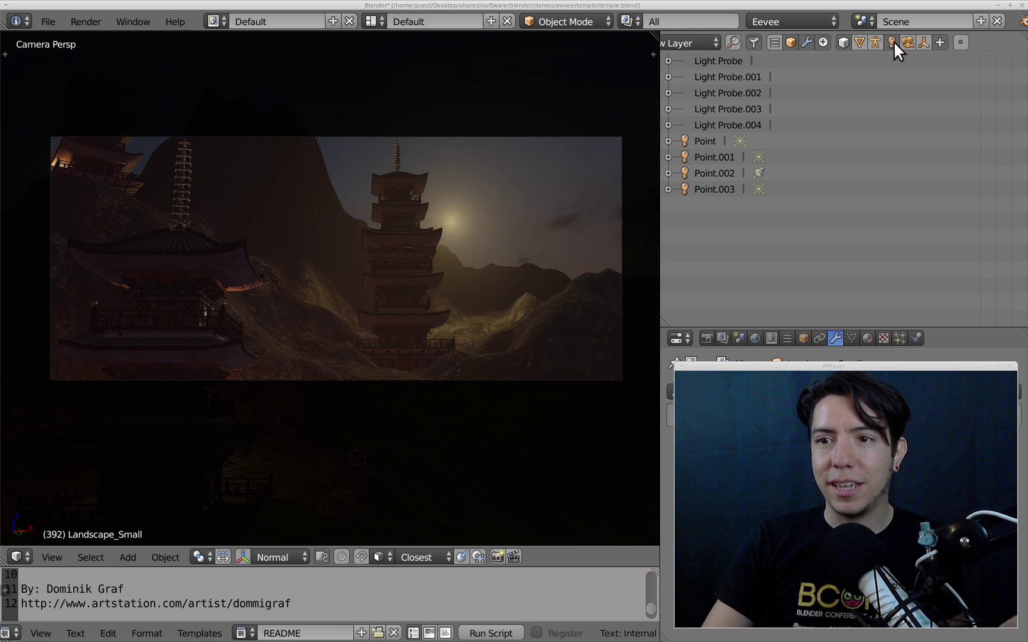
pyautogui.click(940, 42)
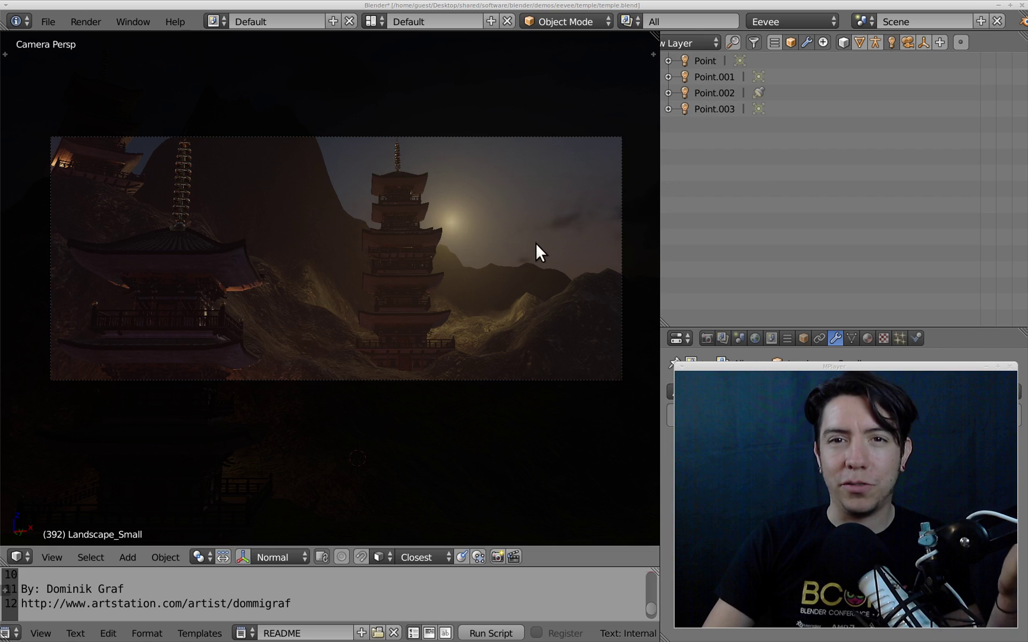
# - Re-toggle type filters, ending with empties, light probes and lamps hidden and armatures shown
pyautogui.click(940, 41)
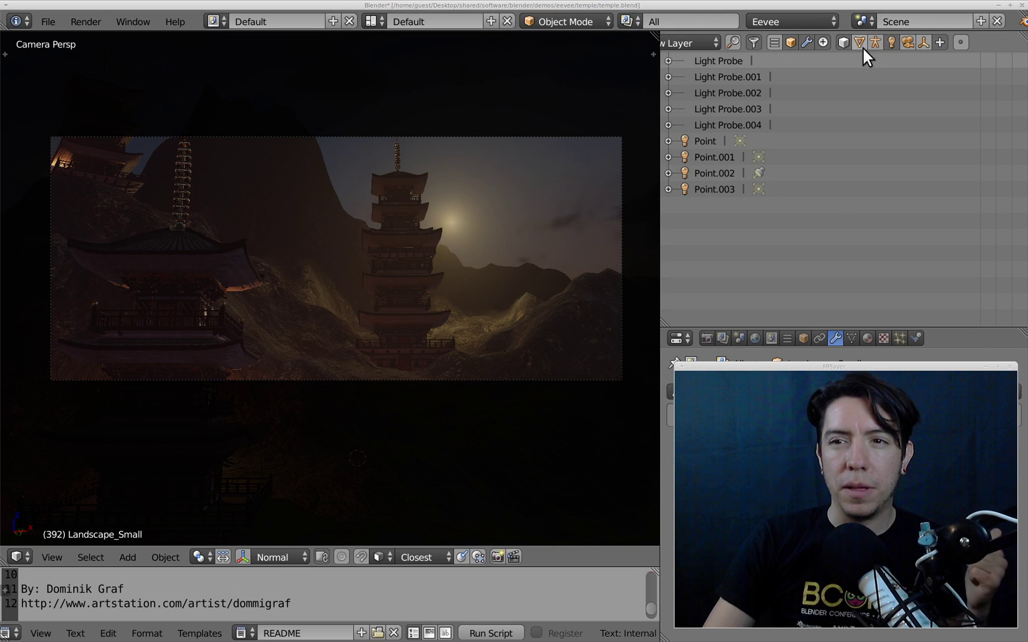
pyautogui.click(924, 41)
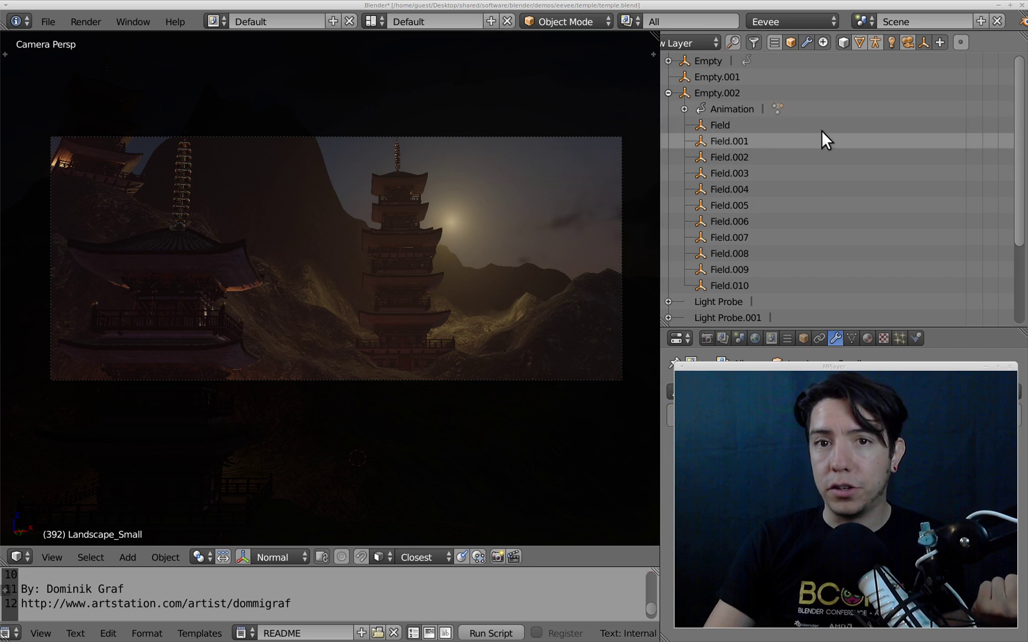
pyautogui.click(923, 43)
pyautogui.click(938, 42)
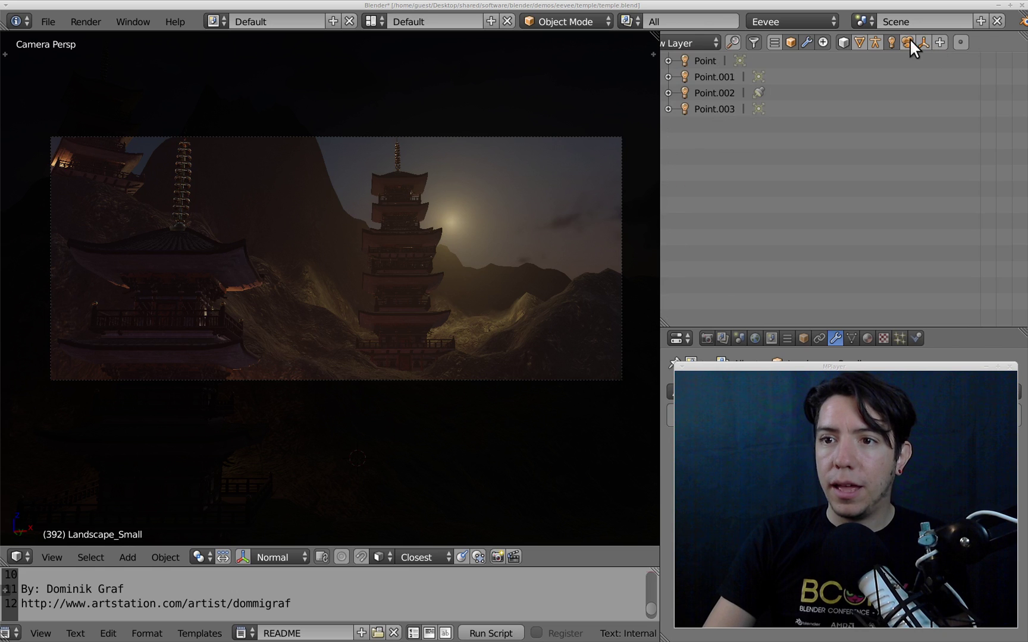
pyautogui.click(892, 40)
pyautogui.click(875, 41)
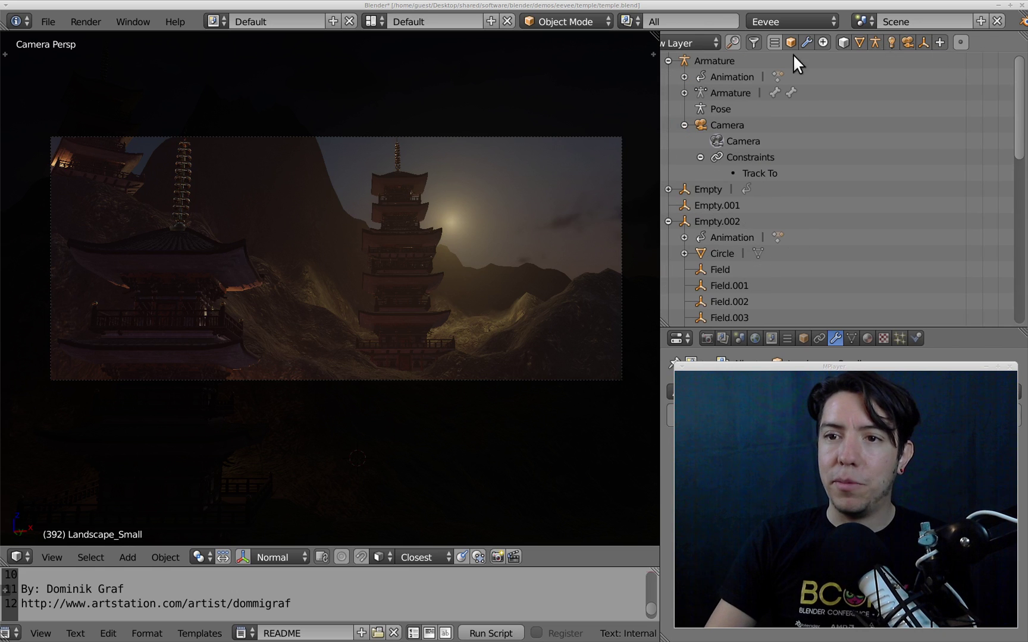
# - Try the object state filters, including Selected only, then clear them so every object lists
pyautogui.click(961, 42)
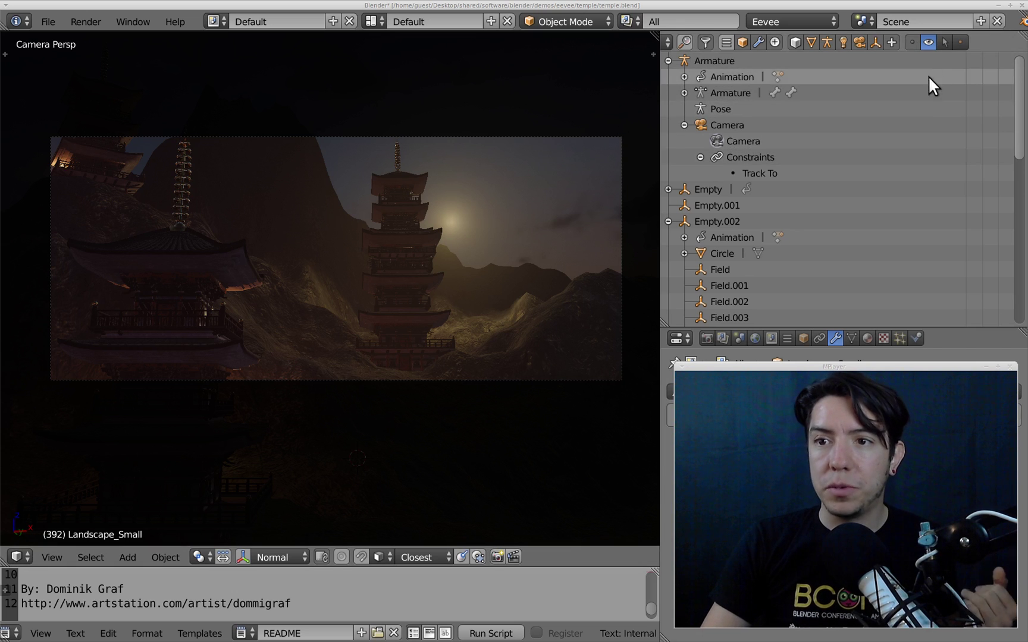
pyautogui.click(945, 42)
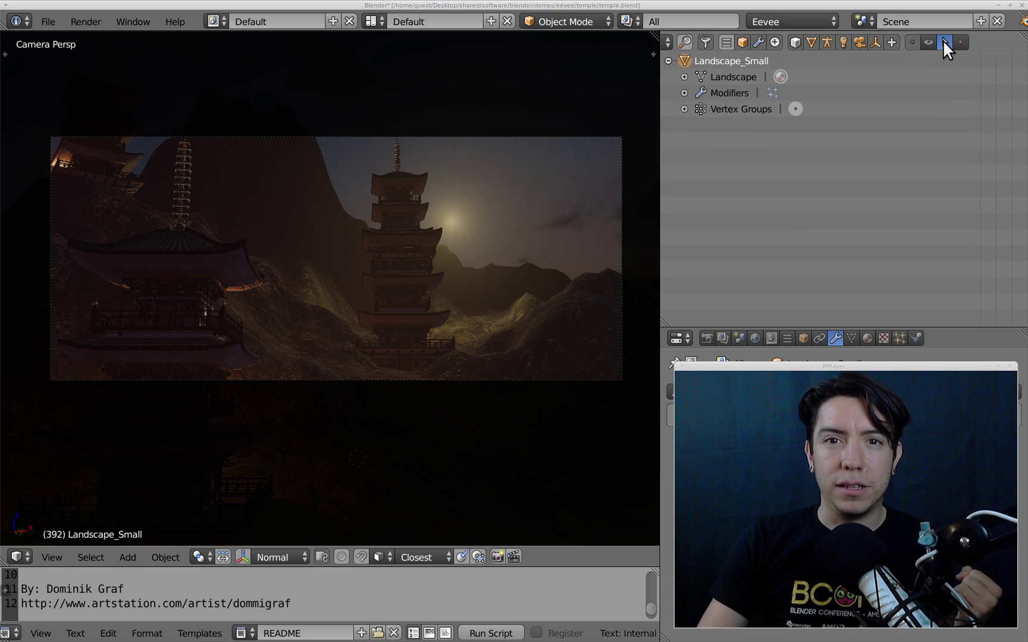
pyautogui.click(932, 42)
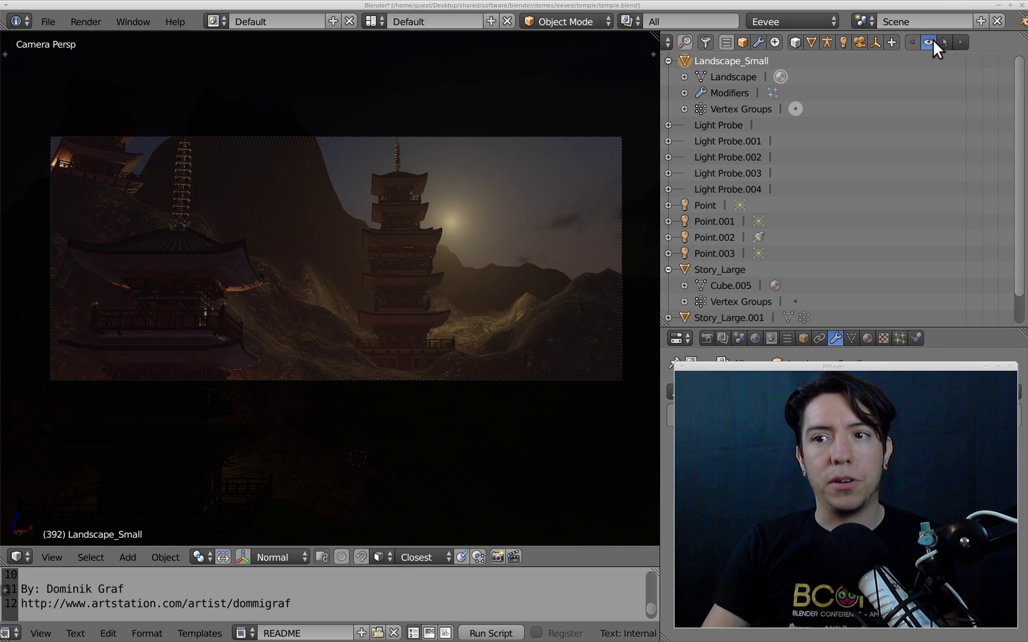
pyautogui.click(915, 40)
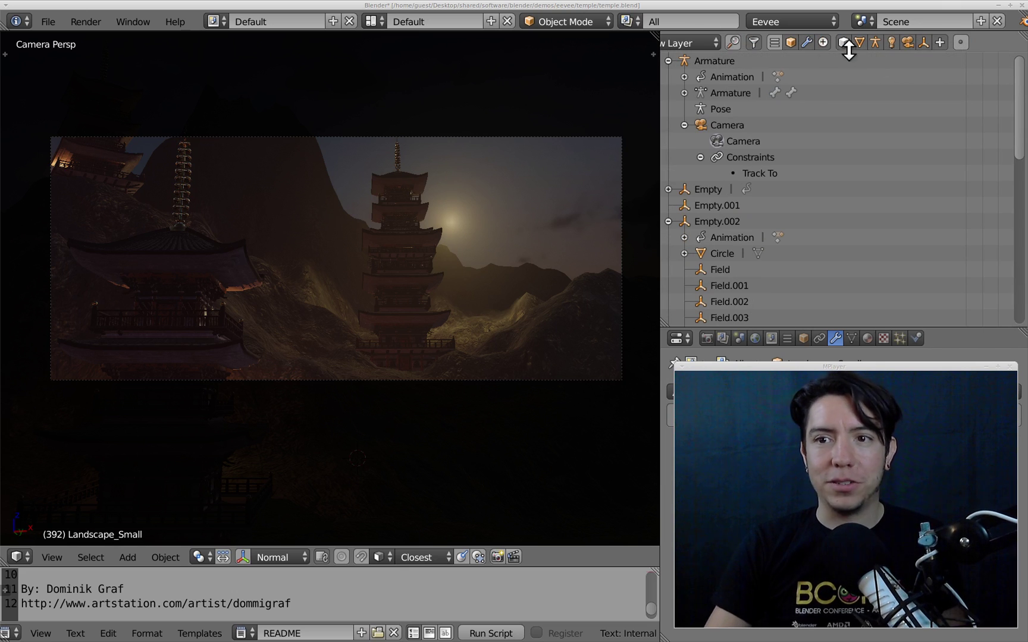
pyautogui.hscroll(-5, 805, 39)
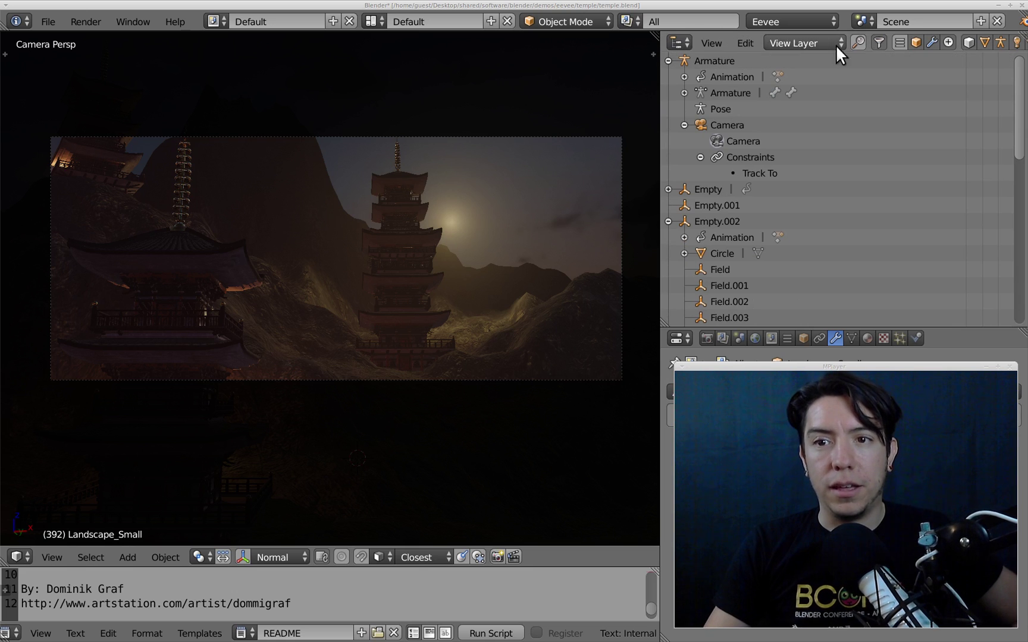
# - Re-enable collection grouping, keep the View Layer display mode, and reopen the display-mode list
pyautogui.click(898, 42)
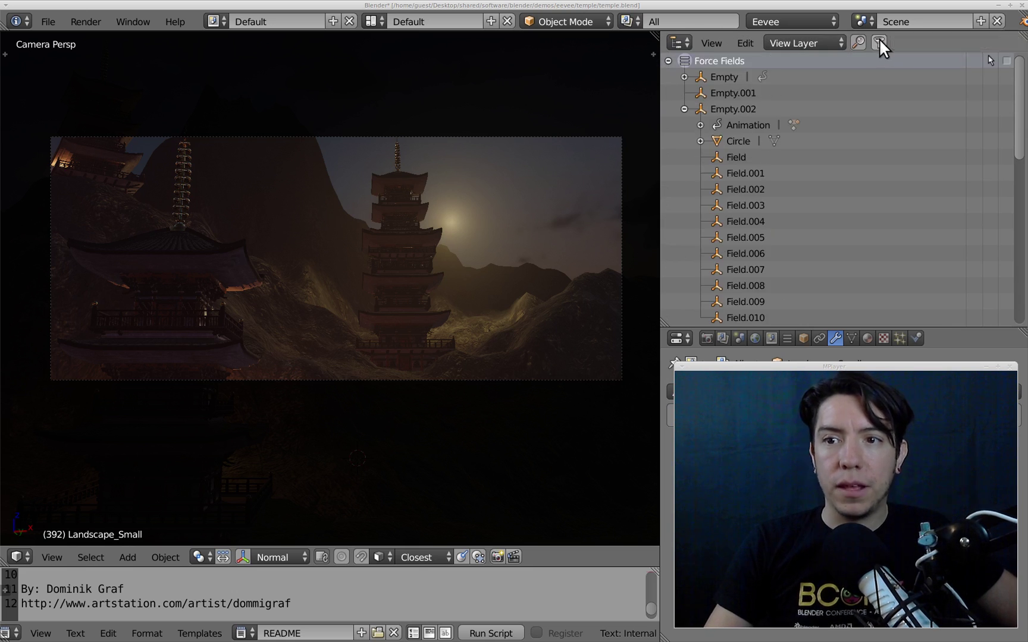
pyautogui.click(822, 42)
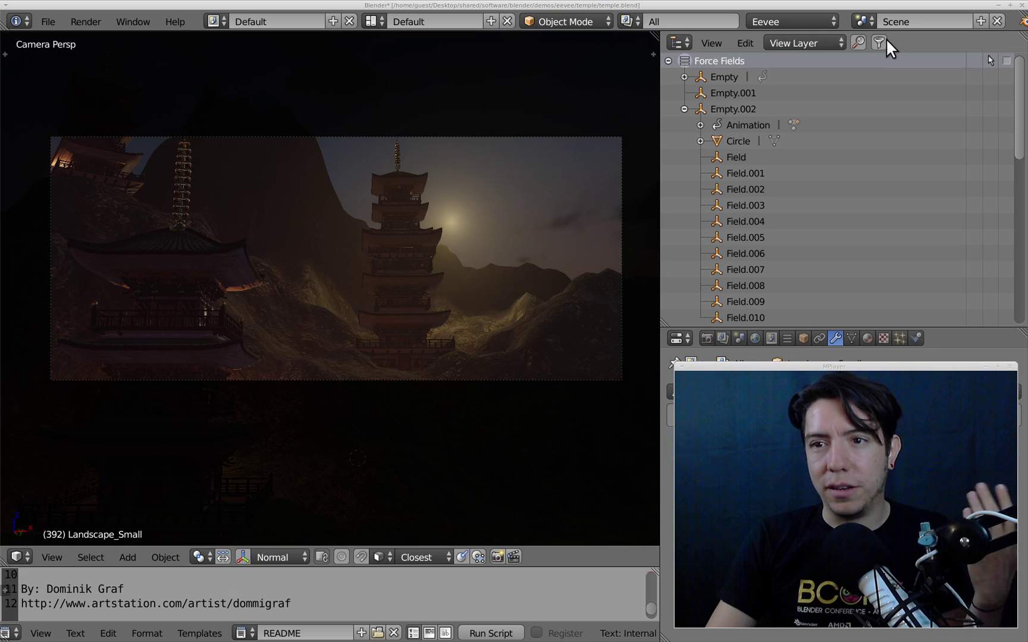
pyautogui.click(833, 42)
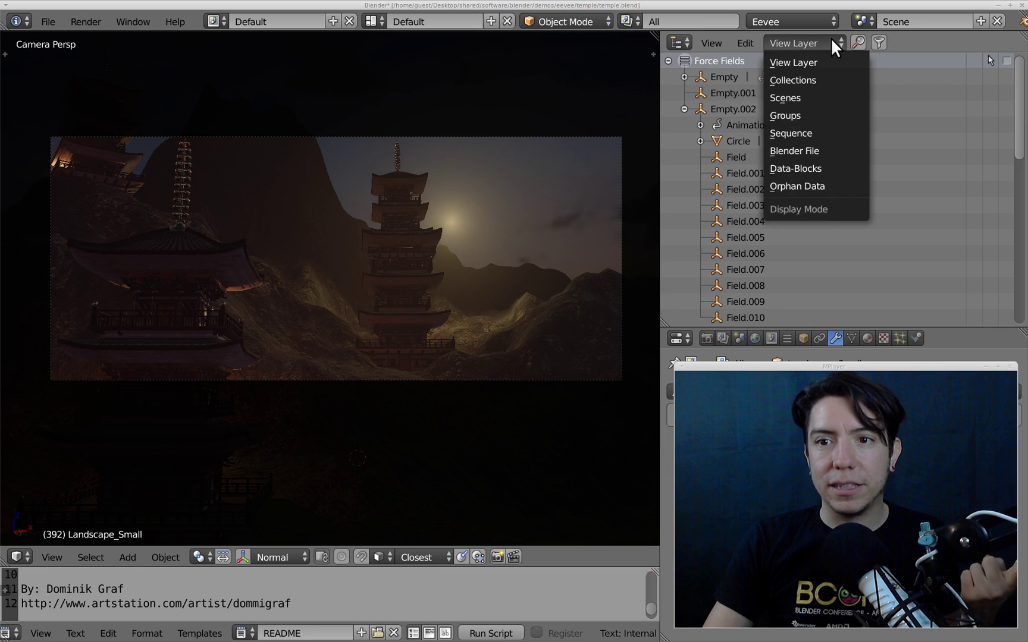
pyautogui.click(833, 61)
pyautogui.moveTo(891, 40); pyautogui.dragTo(927, 37, button='middle')
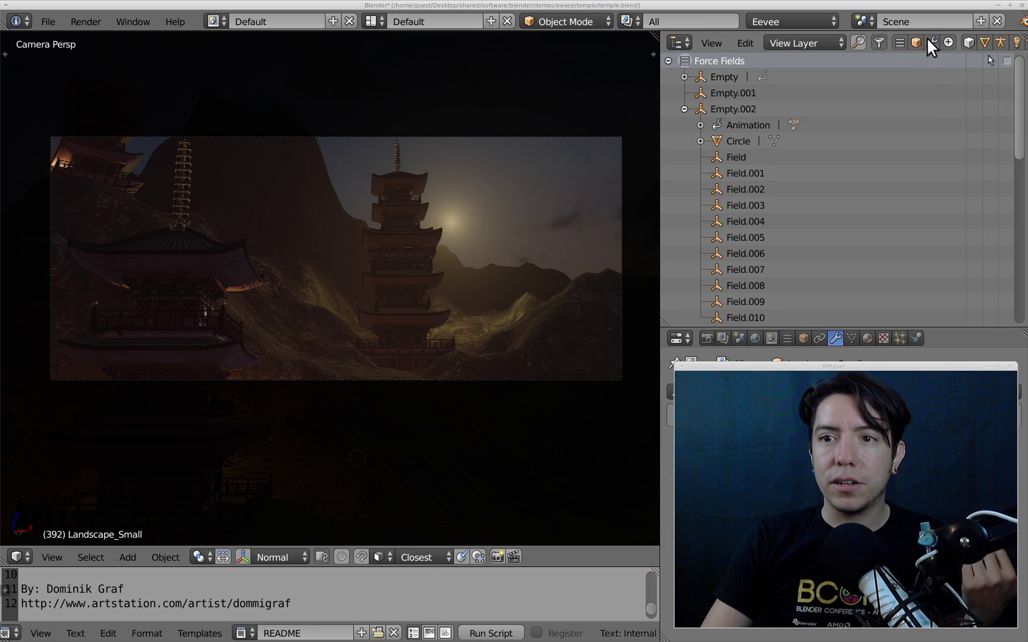
pyautogui.click(833, 43)
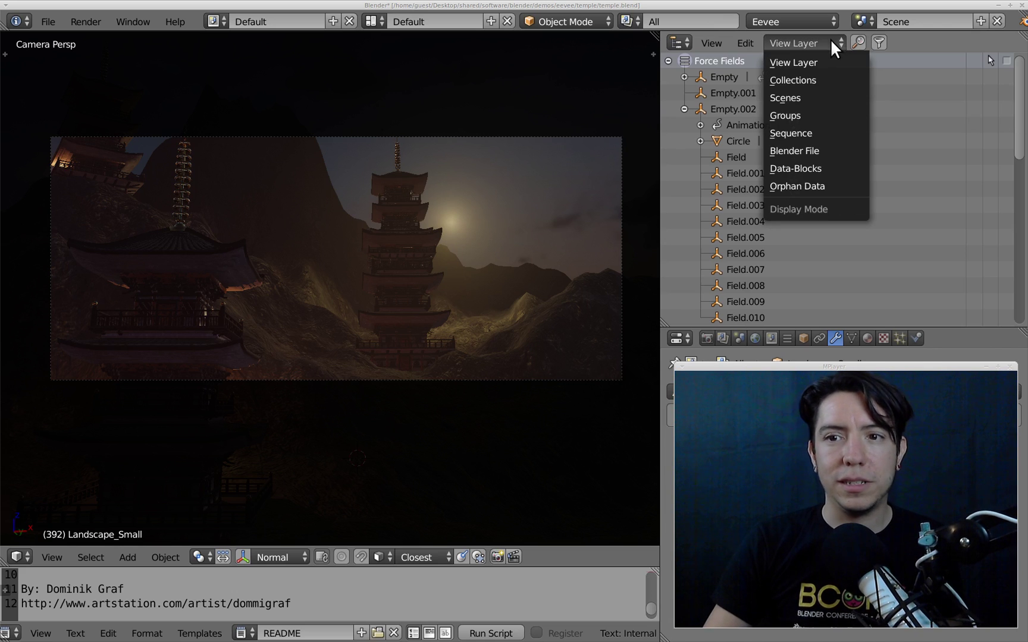
# - Switch the Outliner to Scenes mode and expand the All view layer to reveal GPencil
pyautogui.click(819, 96)
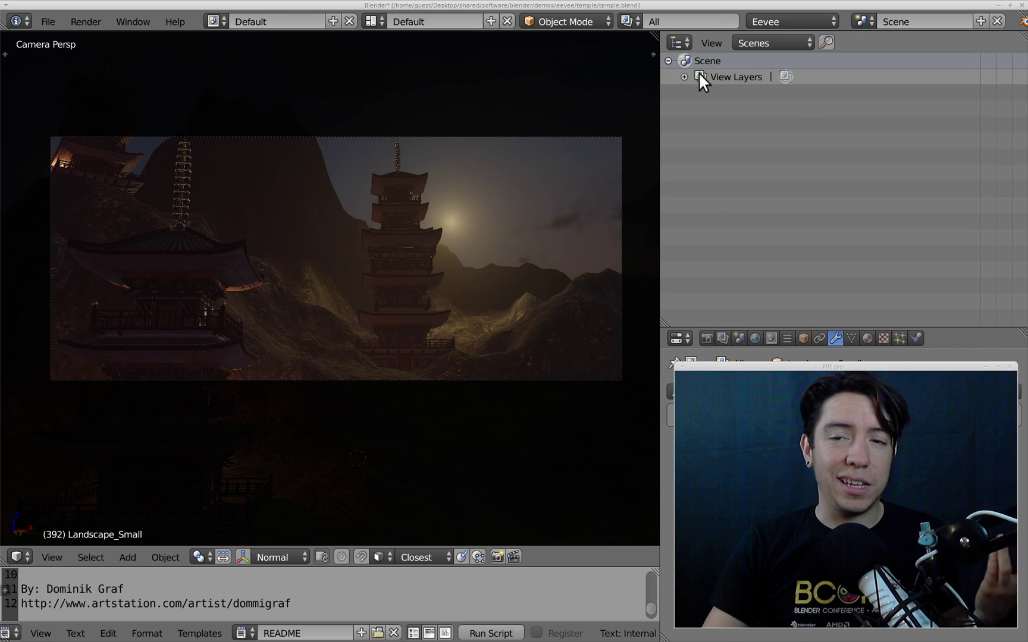
pyautogui.click(700, 93)
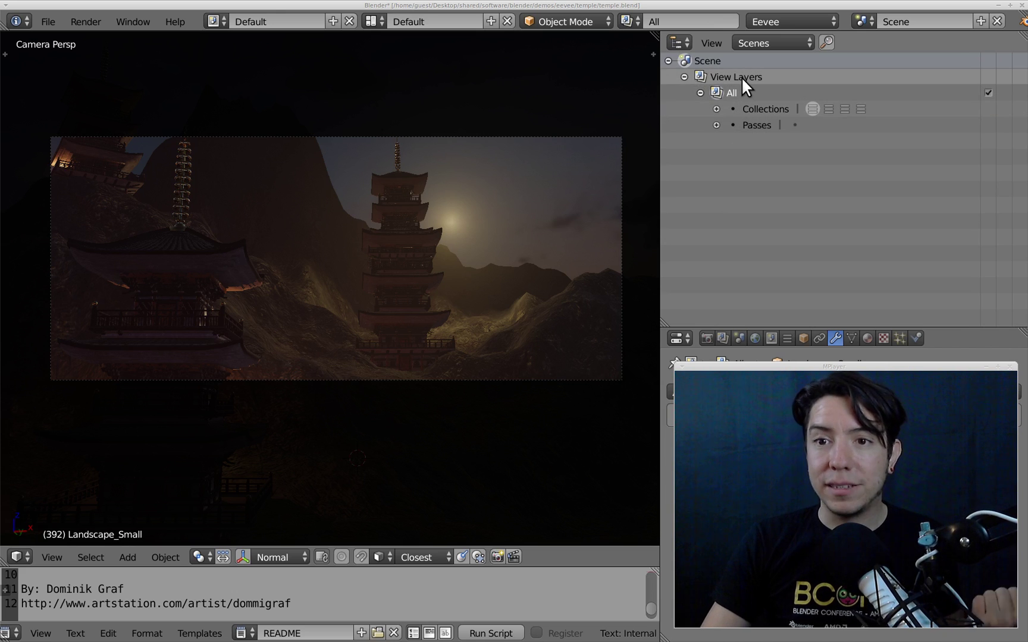
pyautogui.click(432, 231)
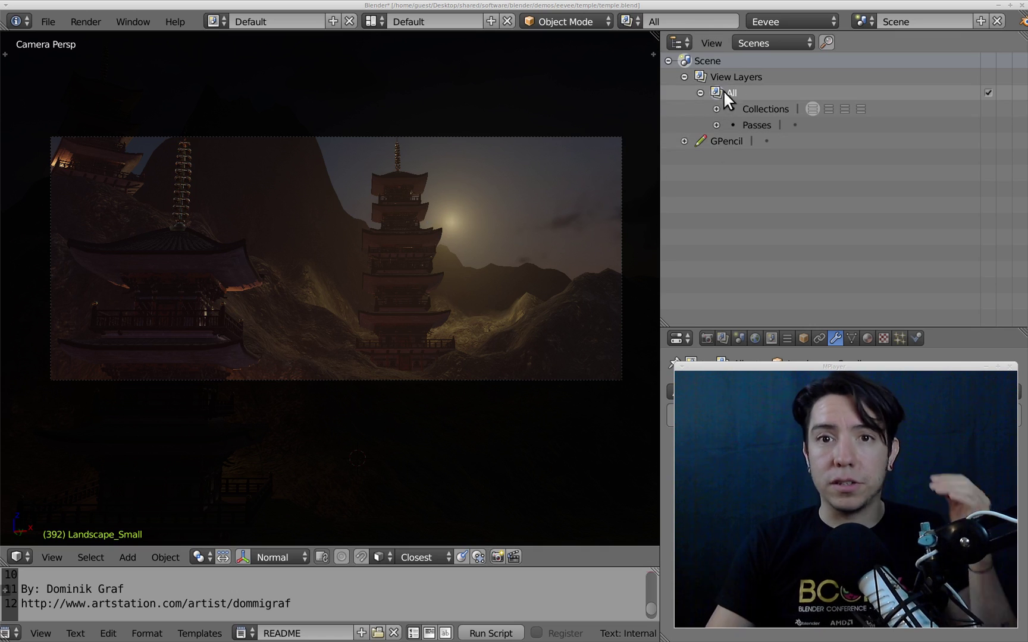
pyautogui.click(799, 41)
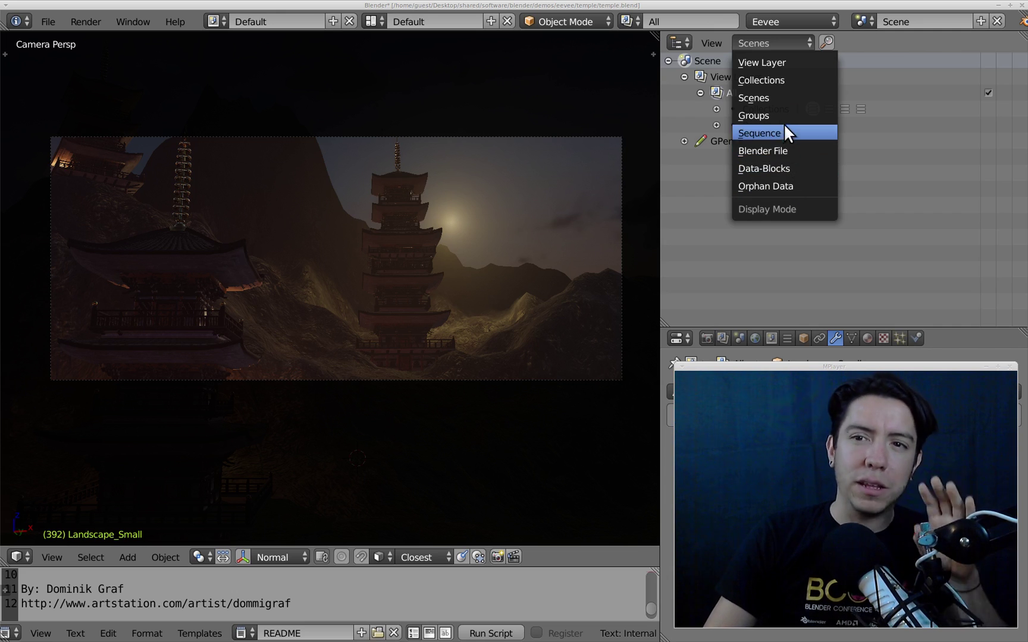
# - Return the Outliner to View Layer display mode and hide the extra filter options
pyautogui.click(774, 43)
pyautogui.click(781, 47)
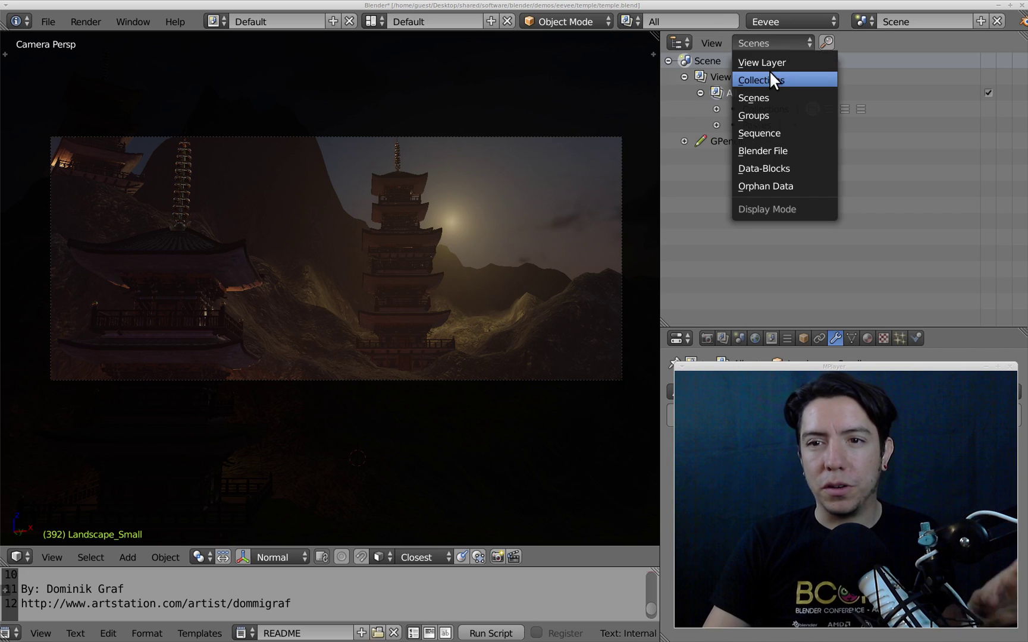
pyautogui.click(772, 61)
pyautogui.click(880, 43)
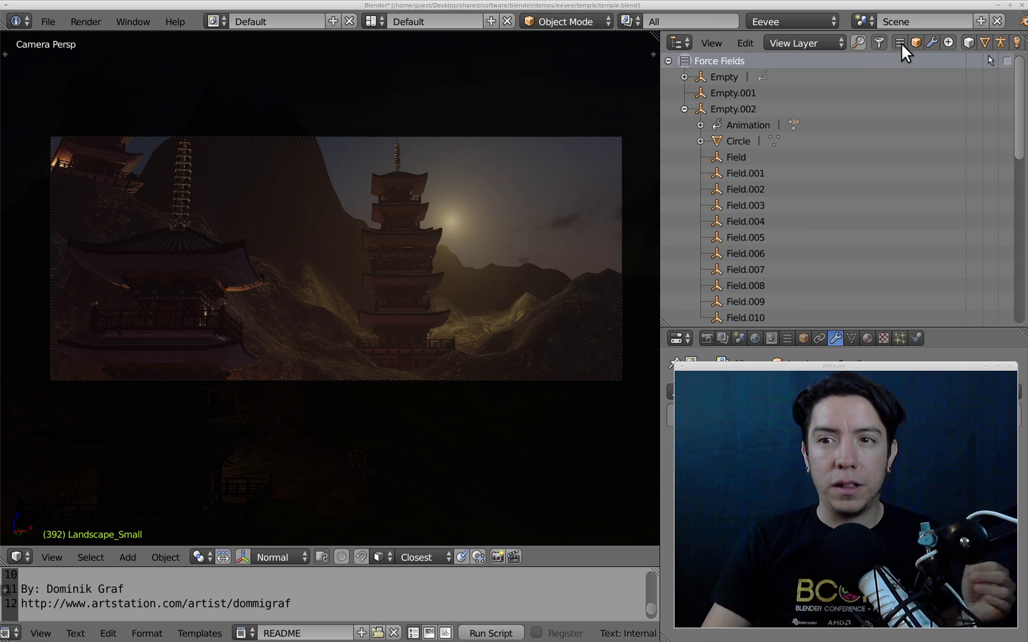
pyautogui.moveTo(900, 43); pyautogui.dragTo(798, 41, button='middle')
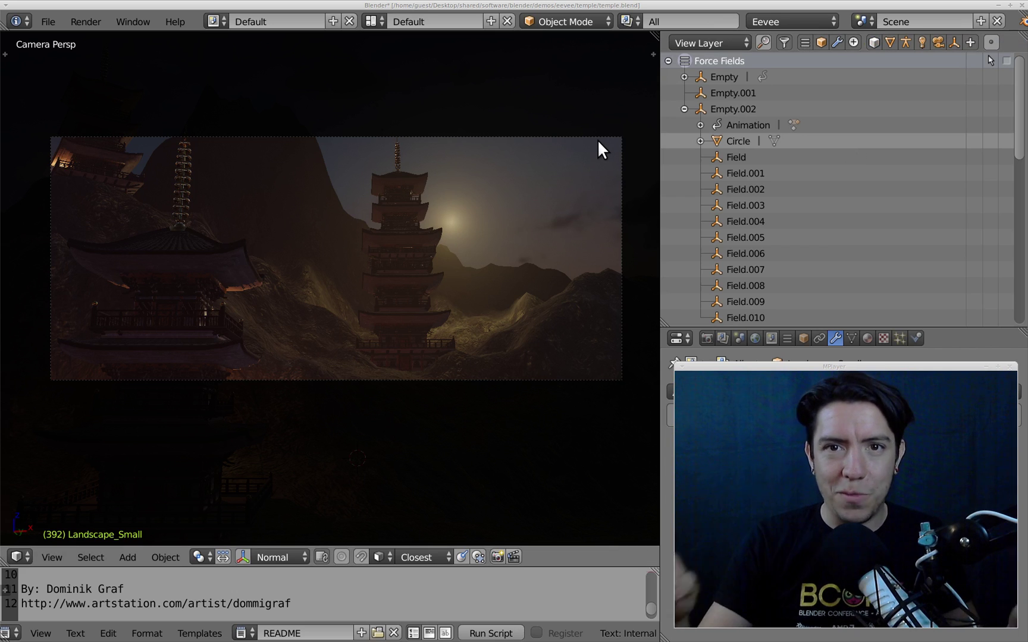
pyautogui.click(785, 39)
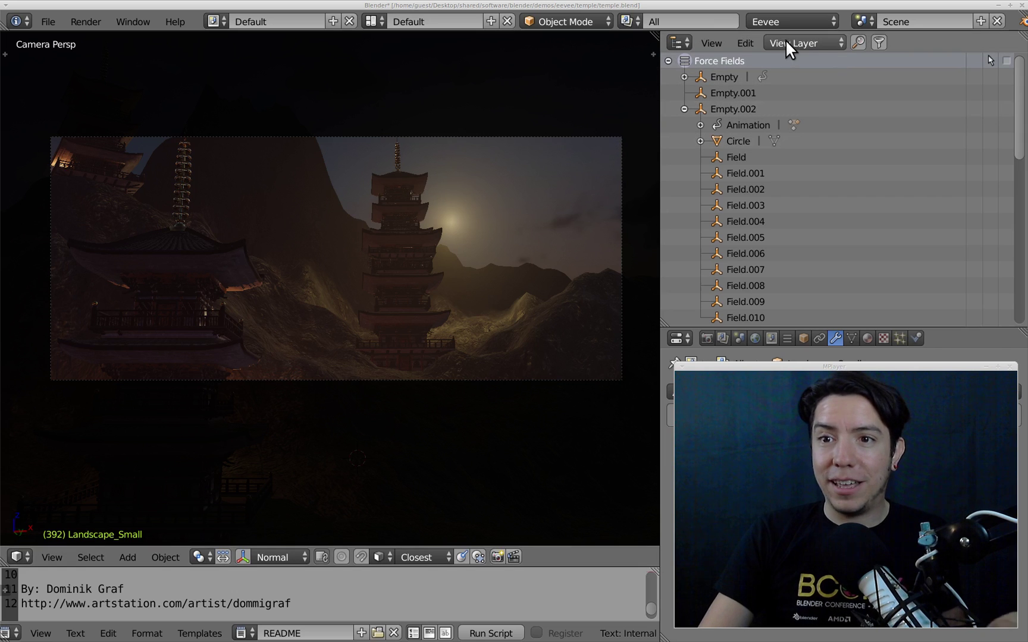
# - Look through the Outliner's Edit menu, then switch to Collections display mode
pyautogui.click(745, 43)
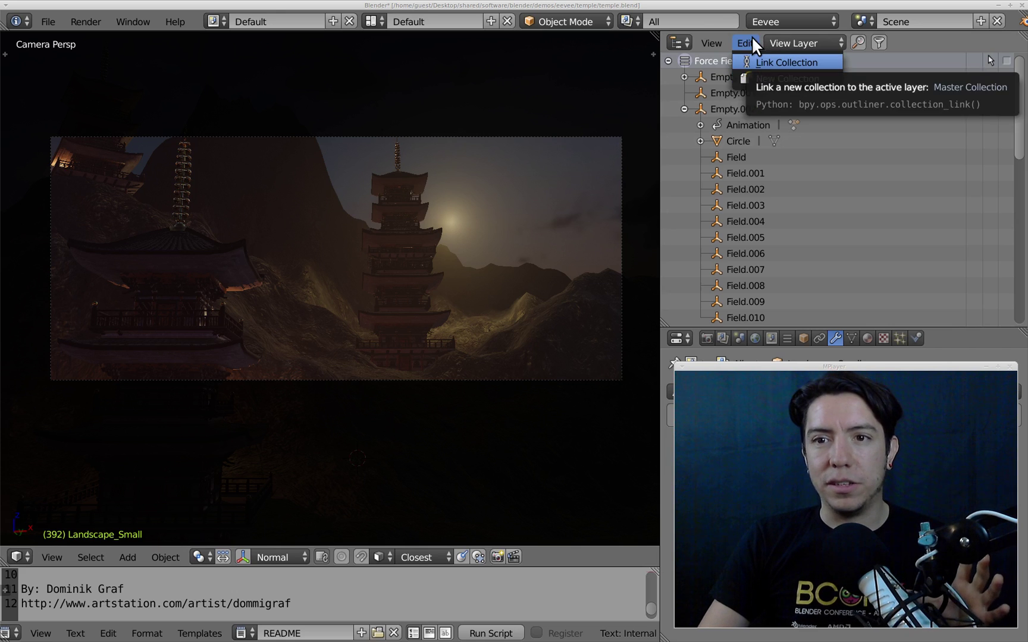
pyautogui.click(749, 37)
pyautogui.click(750, 37)
pyautogui.click(783, 44)
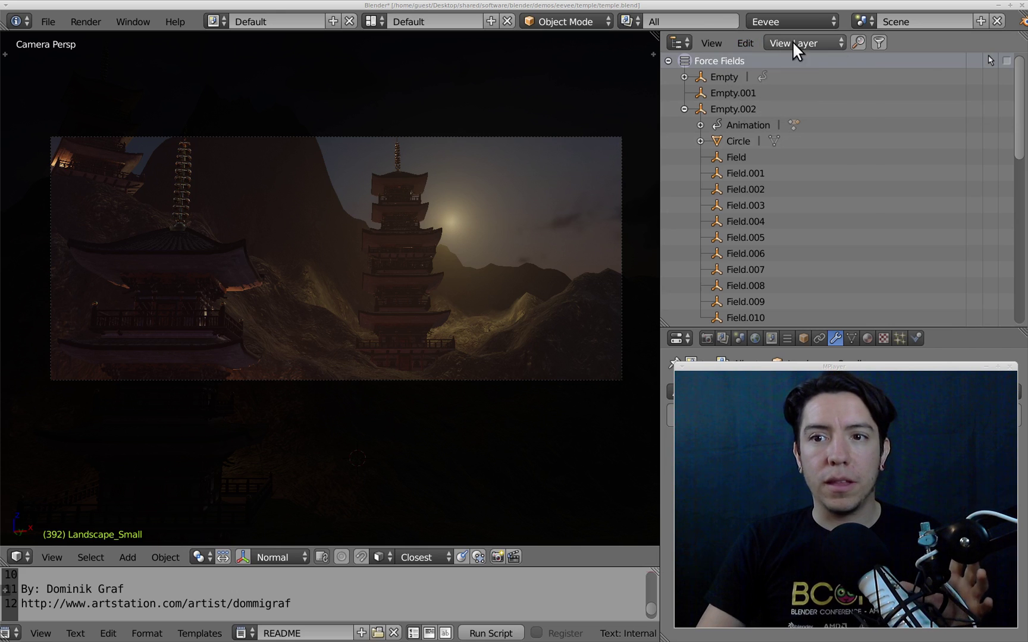
pyautogui.click(792, 41)
pyautogui.click(795, 76)
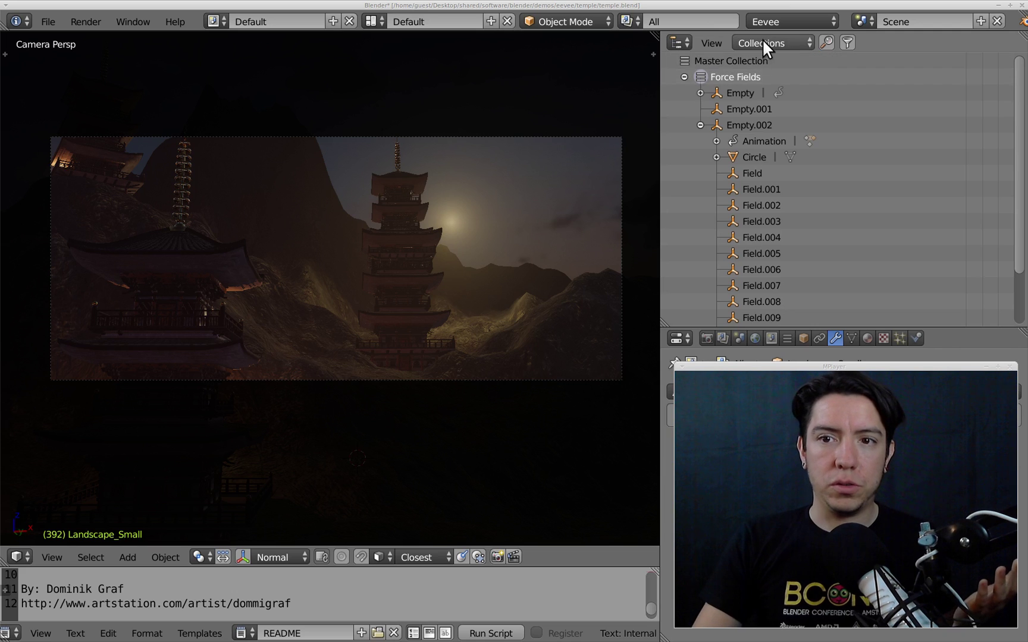
# - Collapse Force Fields, switch back to View Layer, and collapse Empty.002
pyautogui.click(684, 77)
pyautogui.click(792, 45)
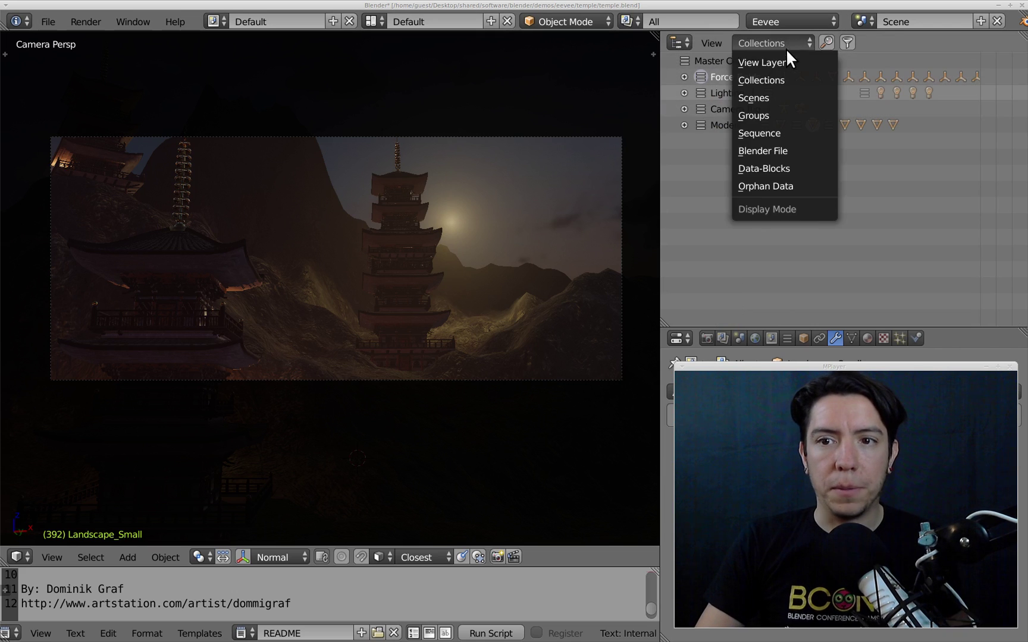
pyautogui.click(784, 56)
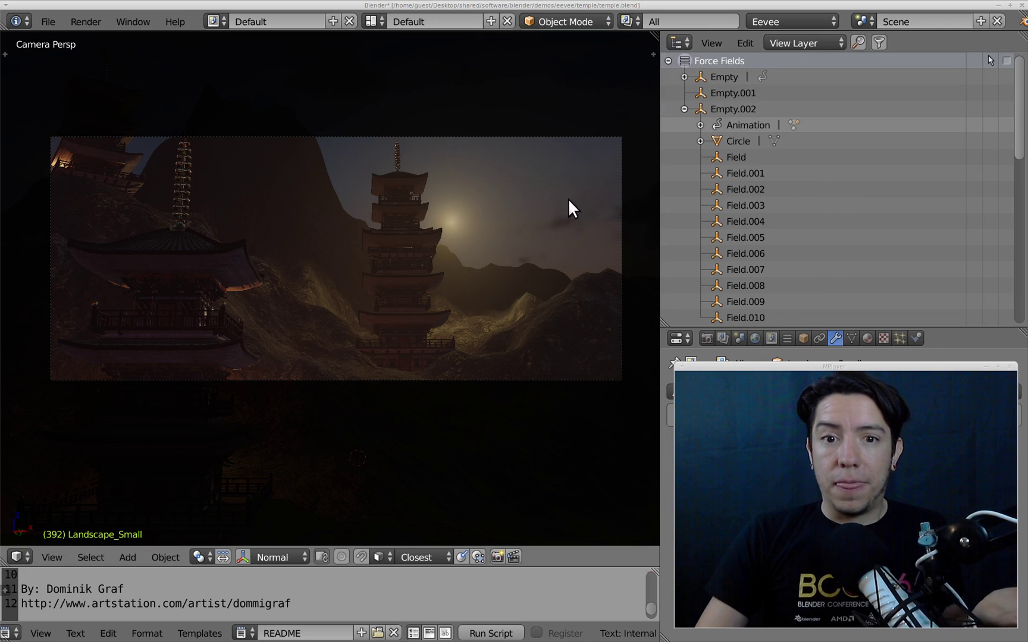
pyautogui.click(685, 108)
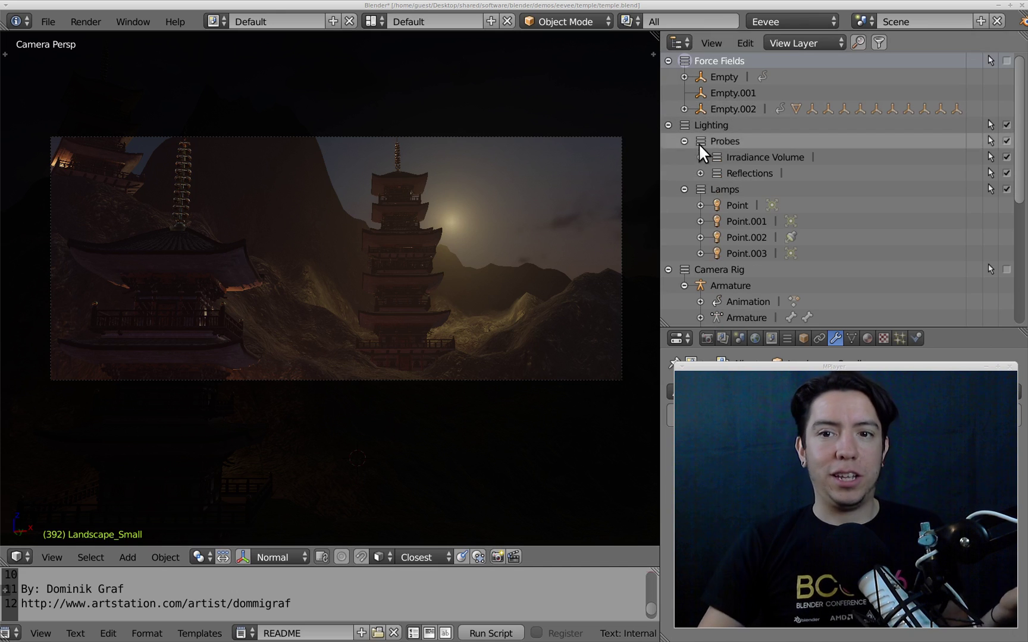